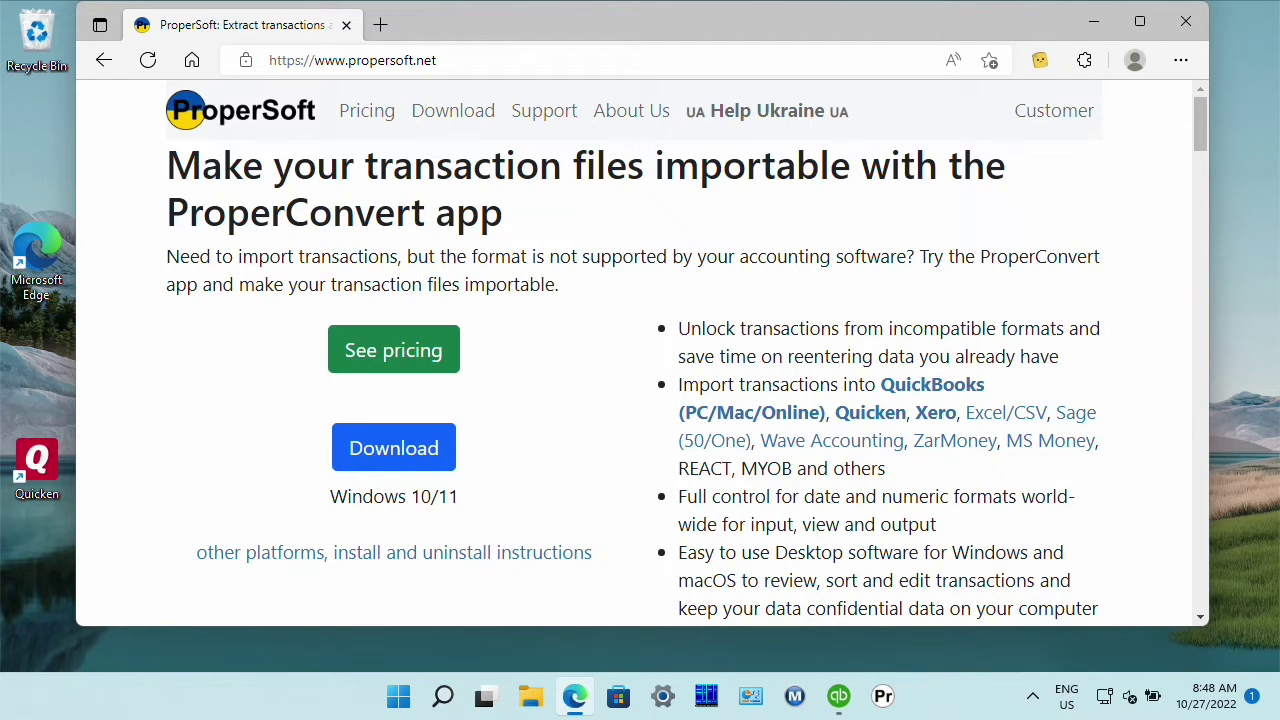
# Launch ProperConvert and close its important-tips notice to reach the bank-file picker
pyautogui.click(874, 699)
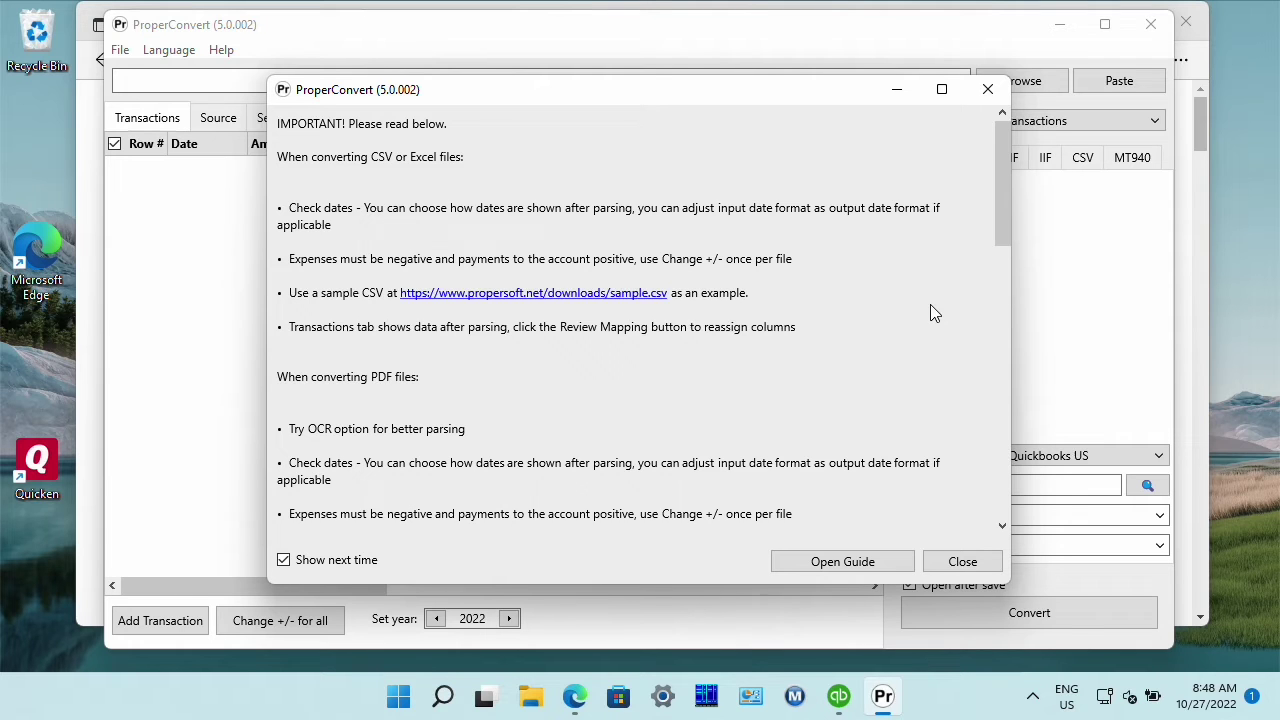
pyautogui.moveTo(1004, 181)
pyautogui.mouseDown()
pyautogui.moveTo(1005, 220)
pyautogui.moveTo(1006, 170)
pyautogui.mouseUp()
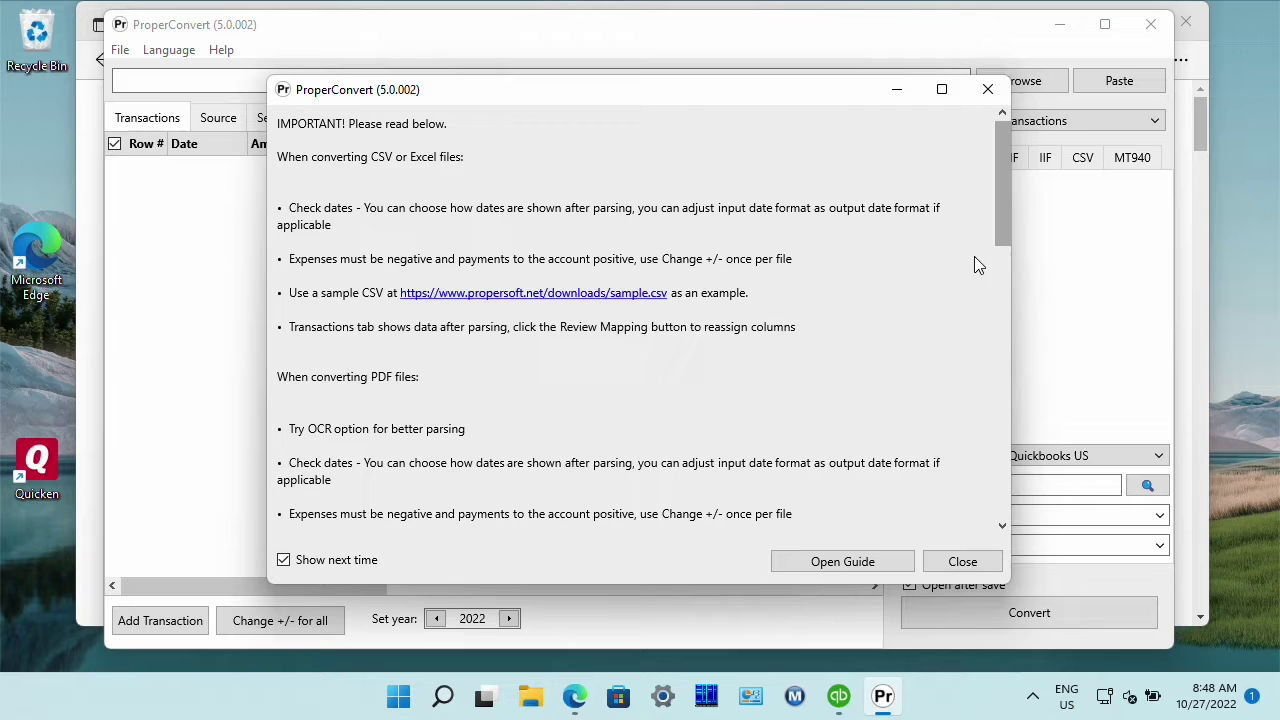
pyautogui.click(963, 562)
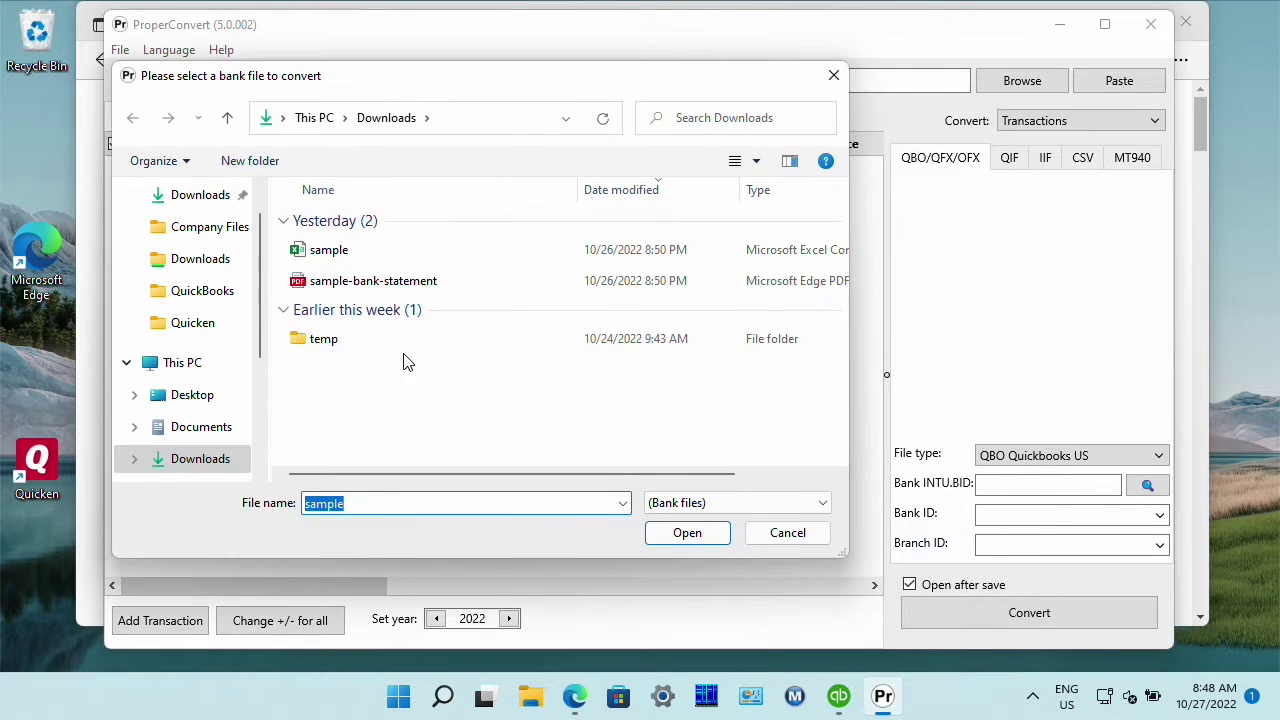
# Load sample.csv from Downloads in place of the sample PDF statement, showing four transactions
pyautogui.click(350, 283)
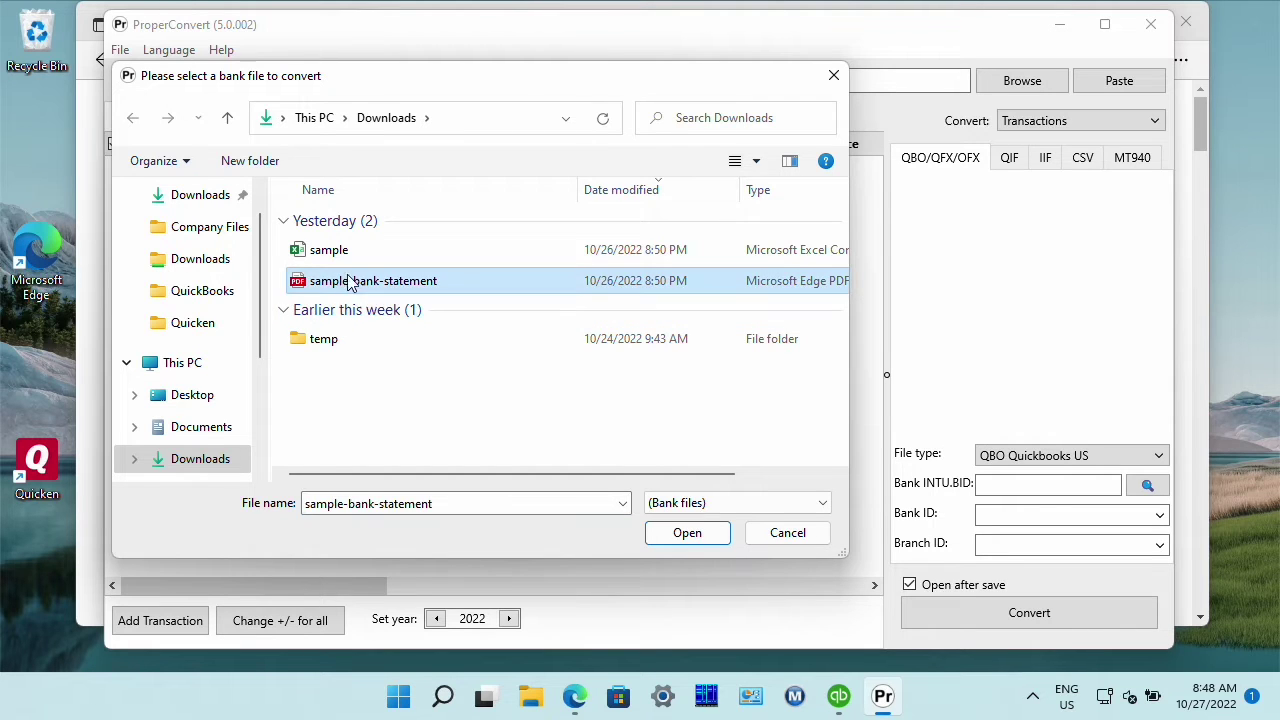
pyautogui.click(686, 534)
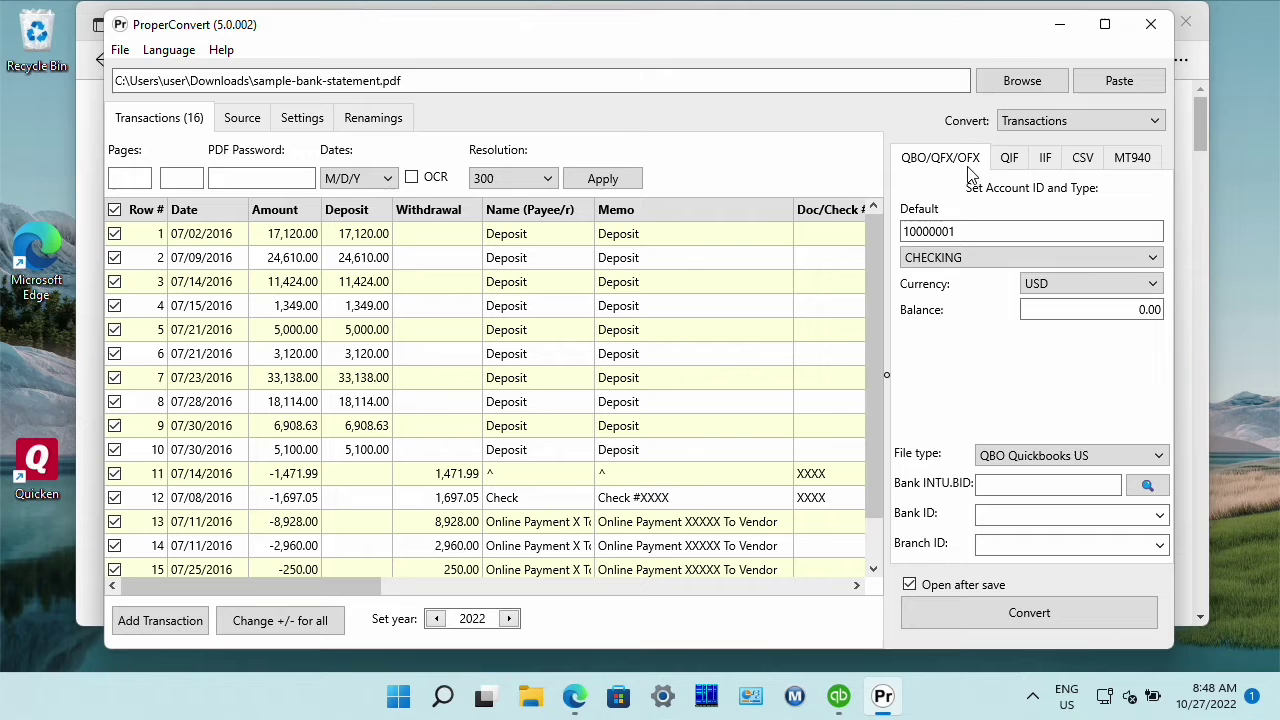
pyautogui.click(1022, 82)
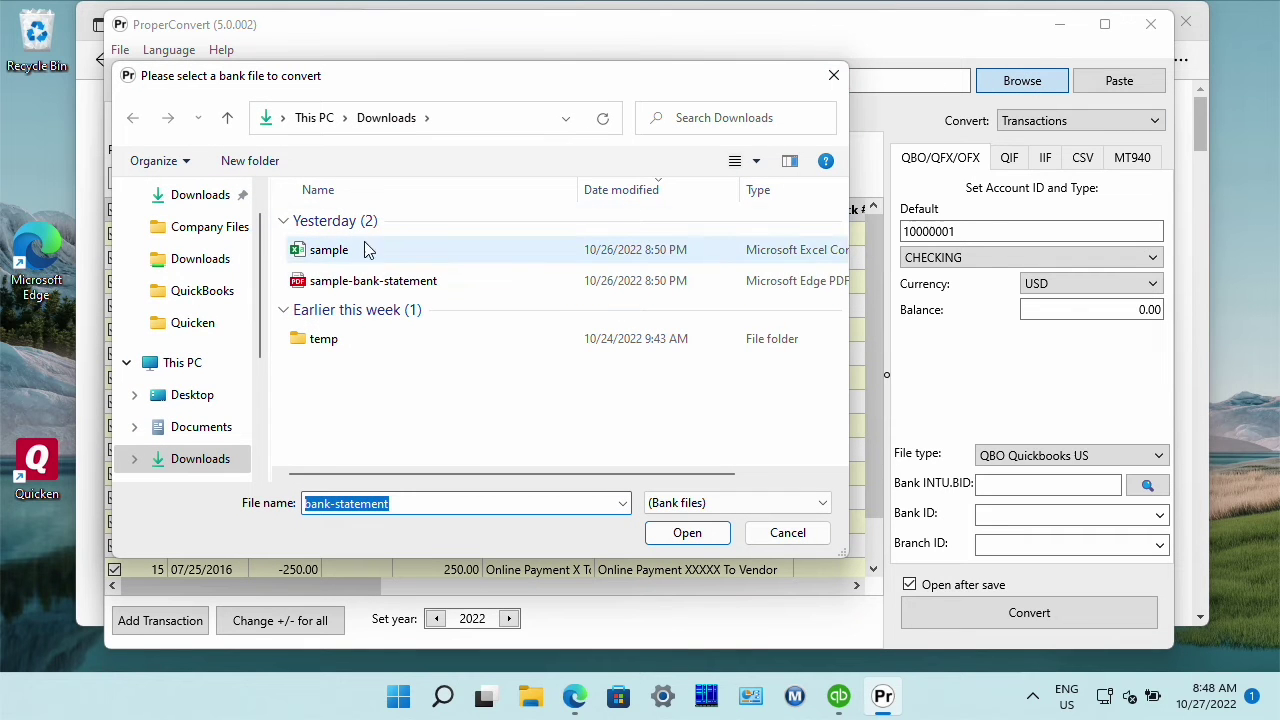
pyautogui.click(365, 250)
pyautogui.click(688, 533)
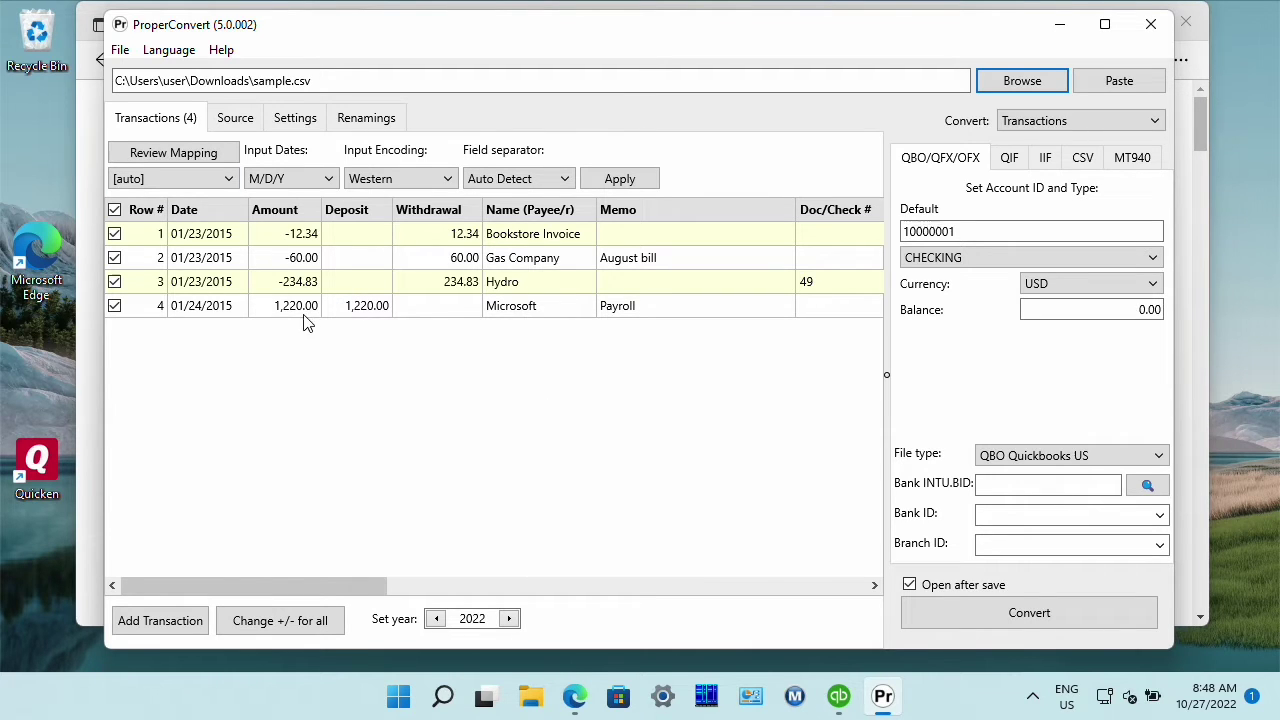
pyautogui.click(152, 152)
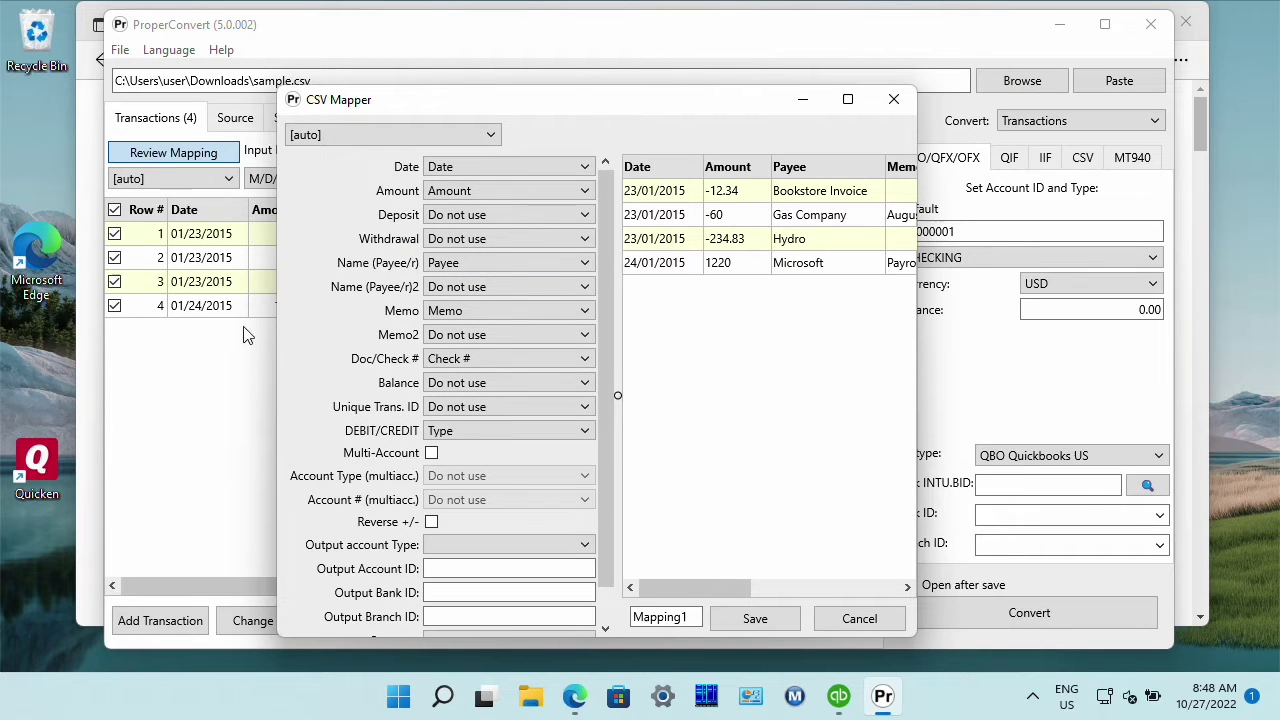
pyautogui.click(857, 624)
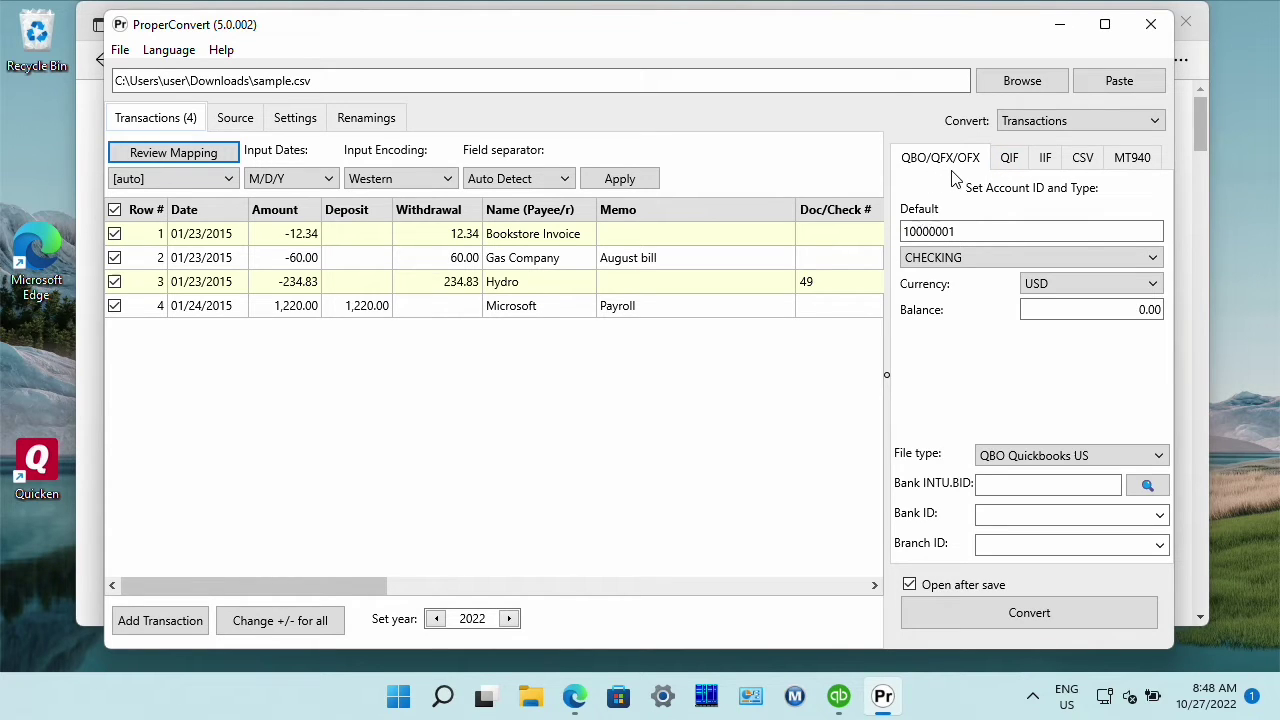
pyautogui.click(1010, 162)
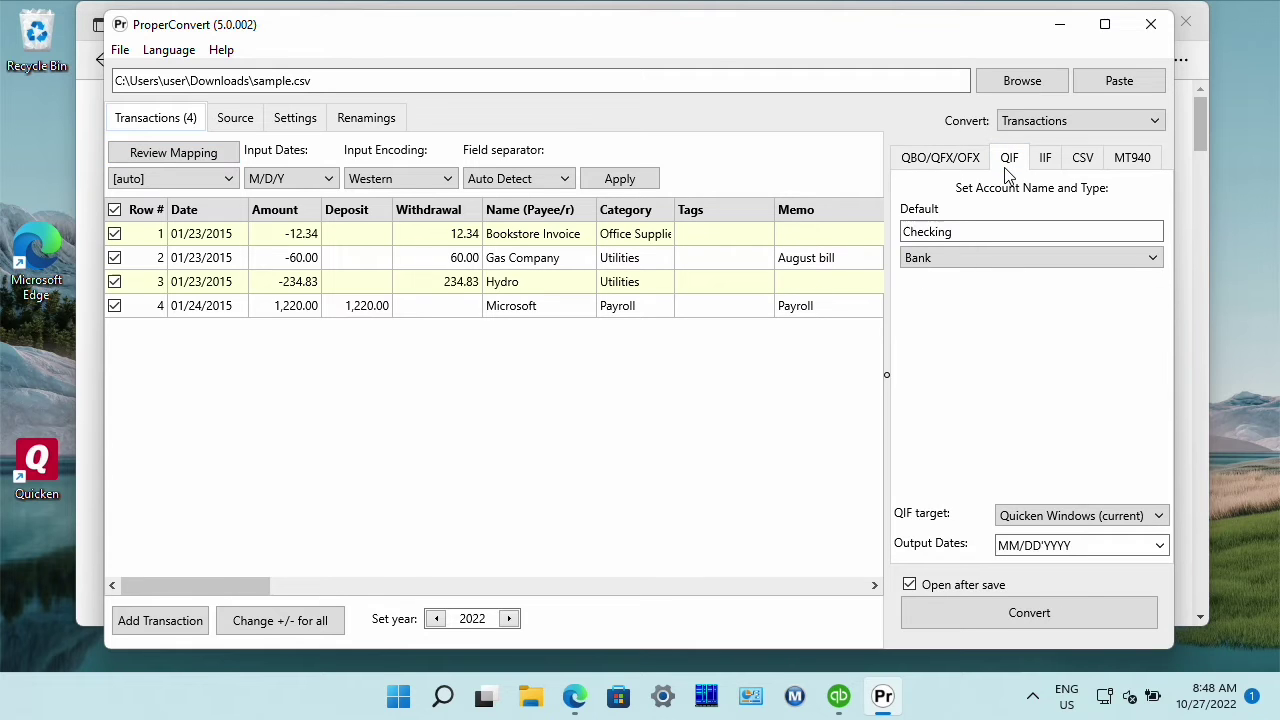
pyautogui.click(1048, 163)
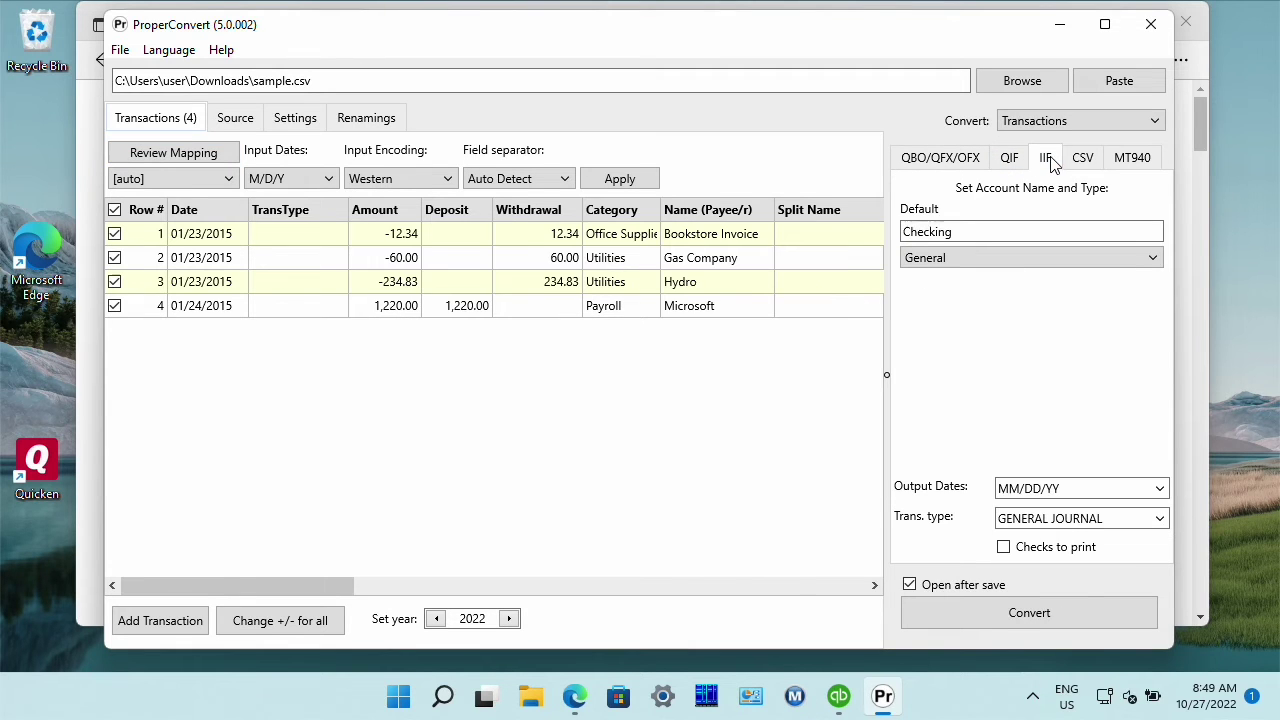
pyautogui.click(1075, 163)
pyautogui.click(1121, 163)
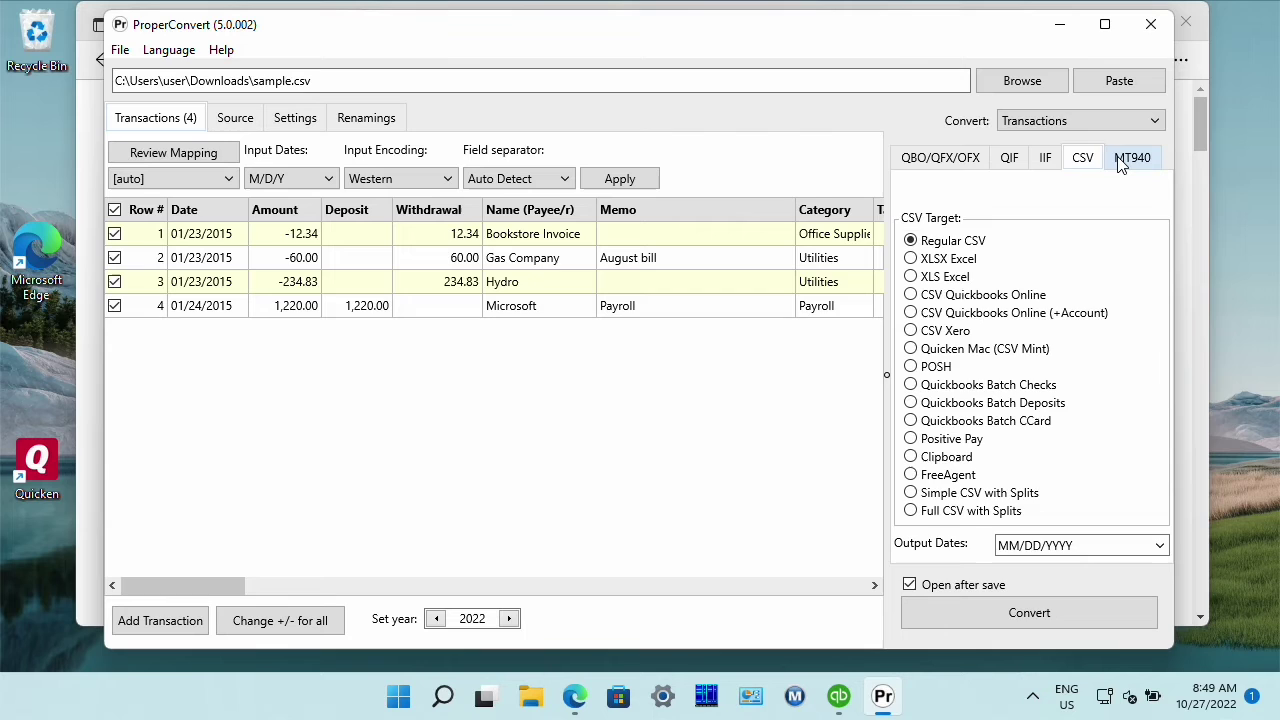
pyautogui.click(938, 165)
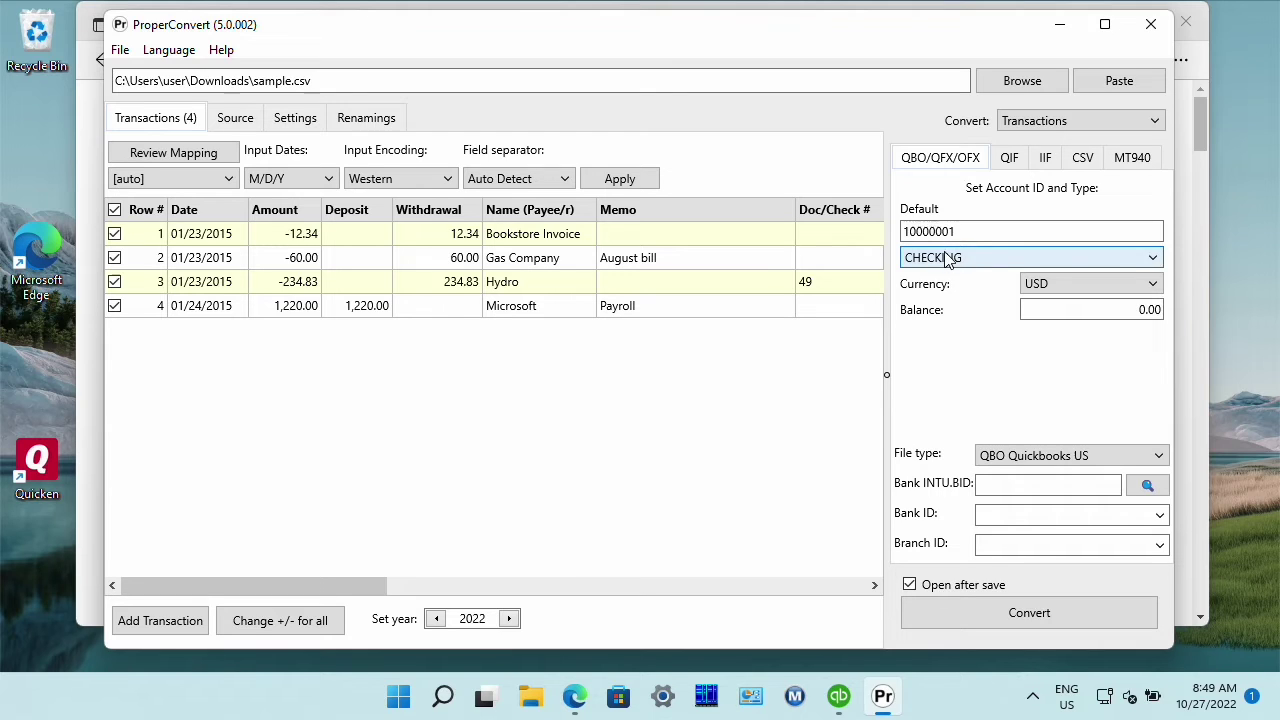
# Keep the account type as CHECKING and leave 'Open after save' unchecked
pyautogui.click(997, 257)
pyautogui.click(997, 257)
pyautogui.click(951, 600)
pyautogui.click(923, 588)
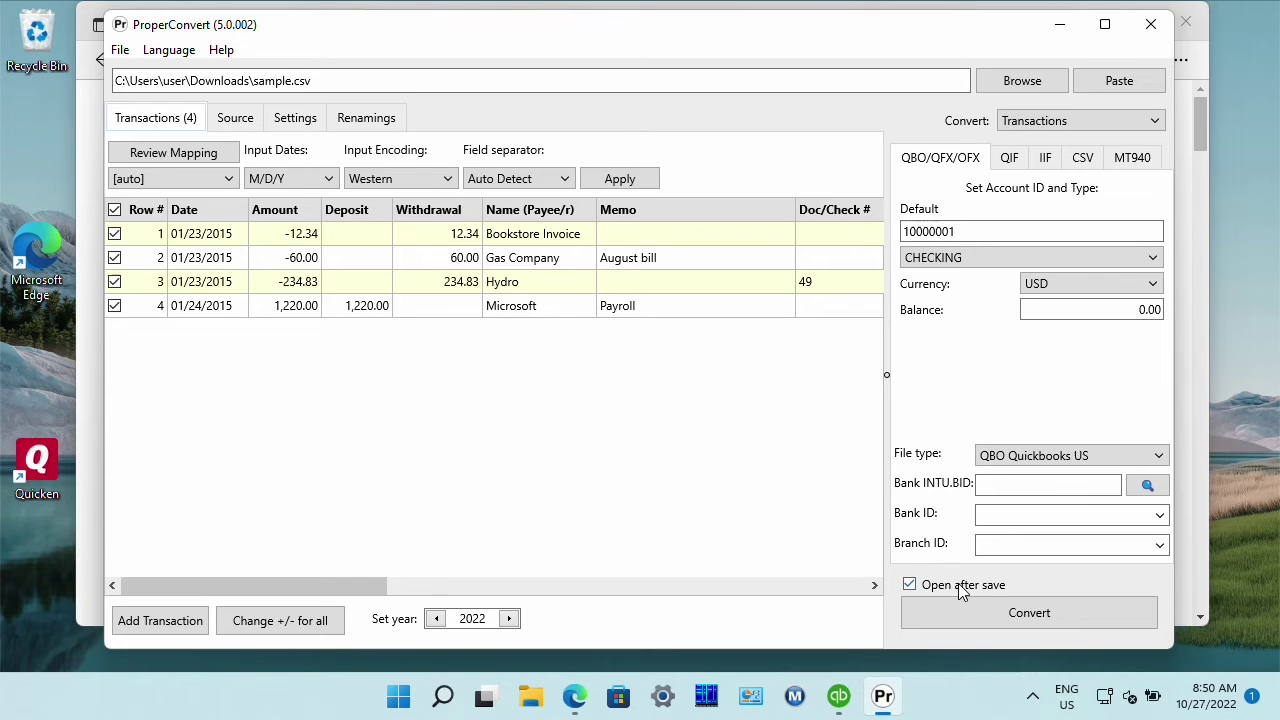
pyautogui.click(962, 590)
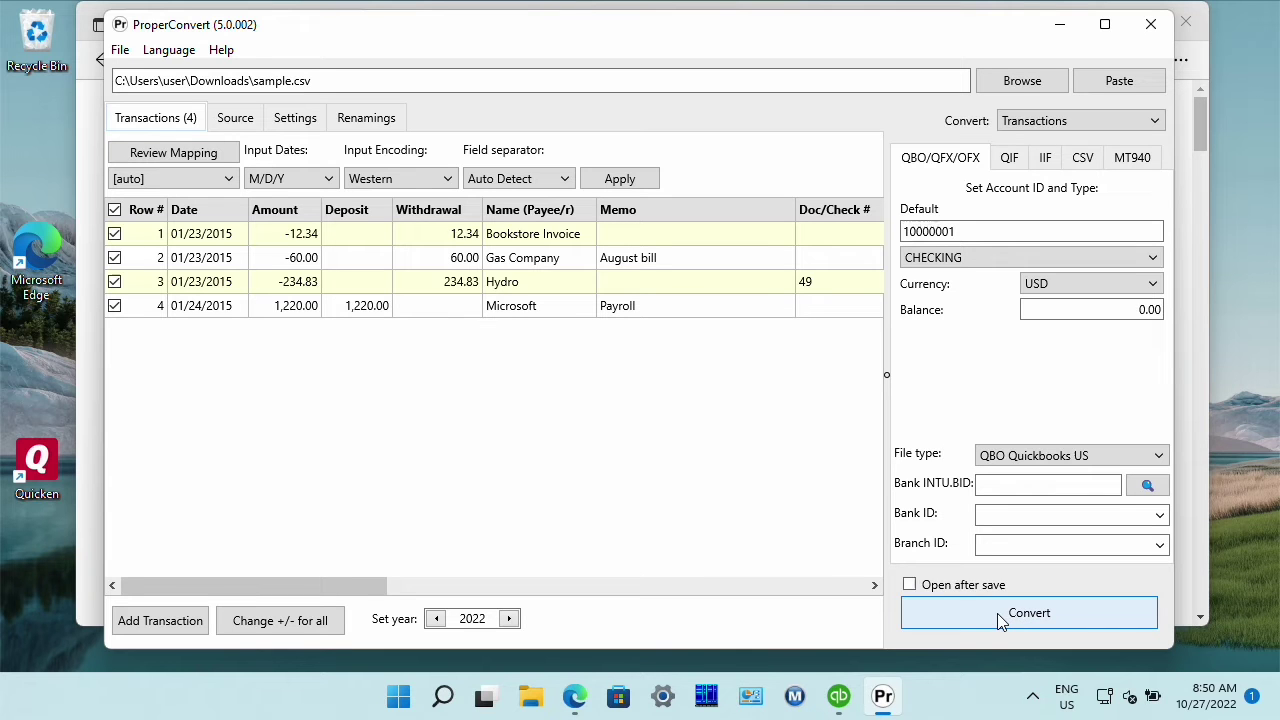
# Look up 'wells' and select Wells Fargo Bank (03000) in the INTU.BID lookup, then start conversion
pyautogui.click(978, 616)
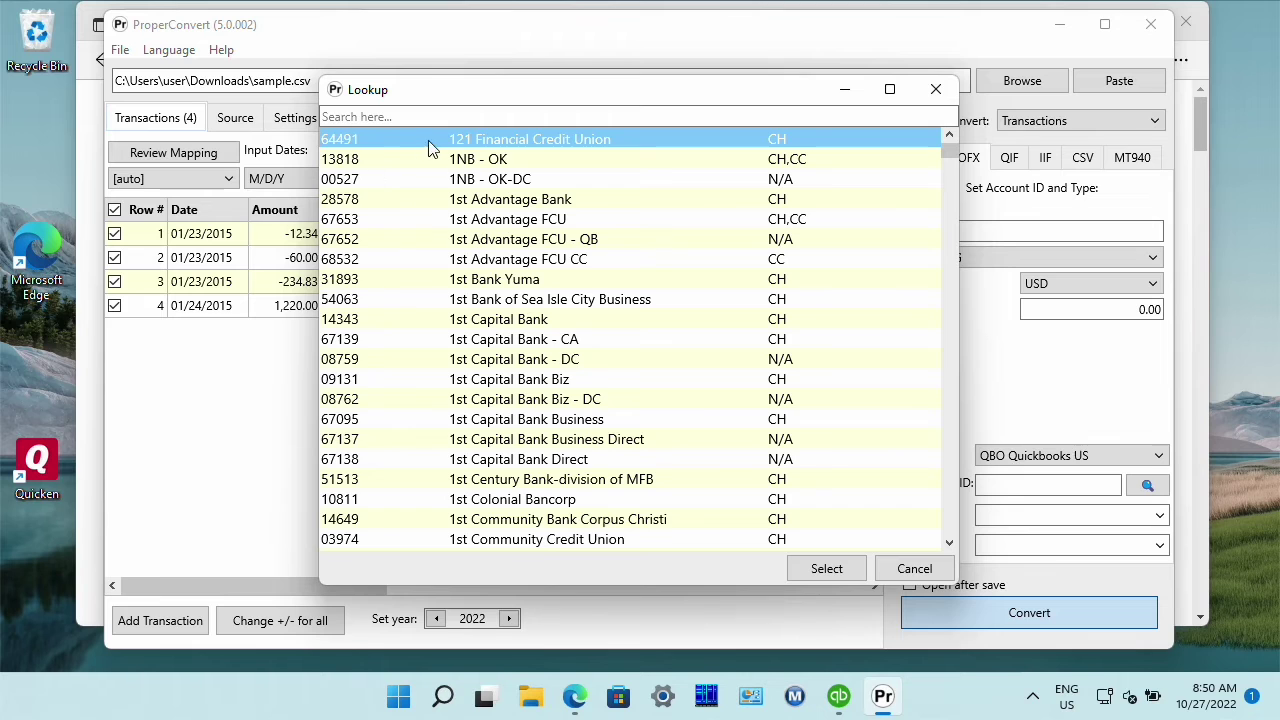
pyautogui.click(783, 116)
pyautogui.moveTo(772, 96); pyautogui.dragTo(677, 102)
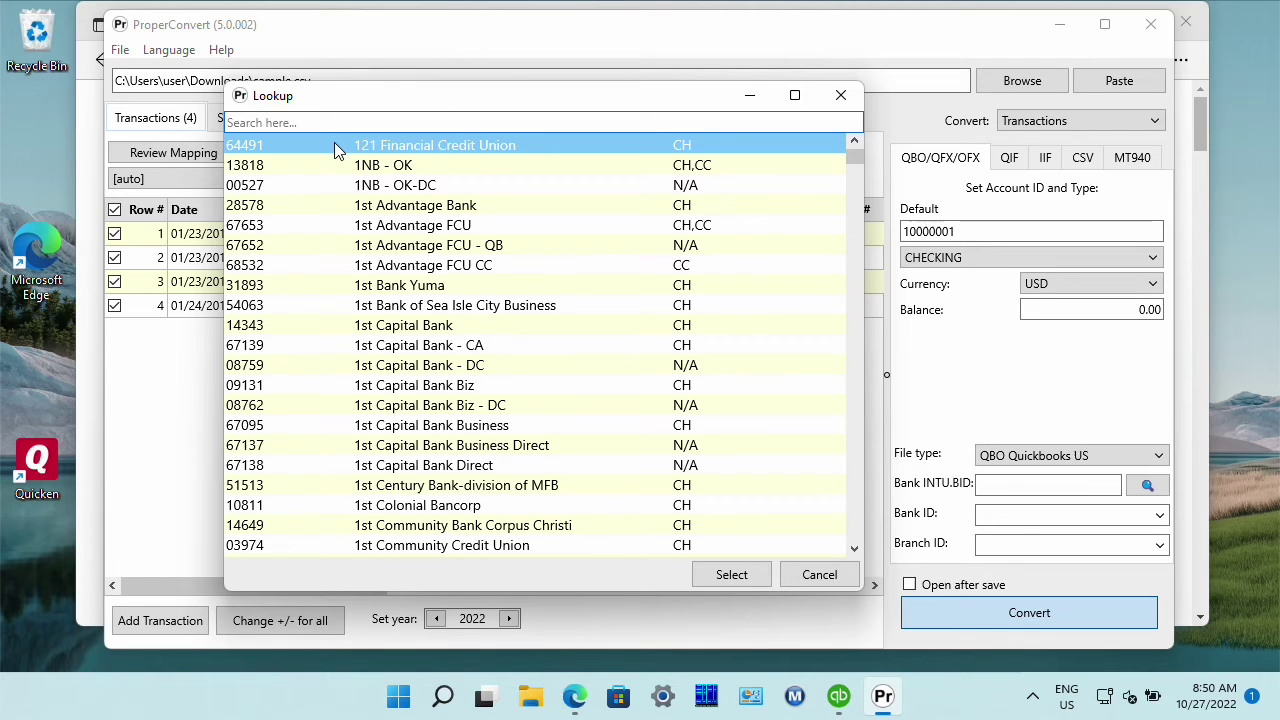
pyautogui.write('w')
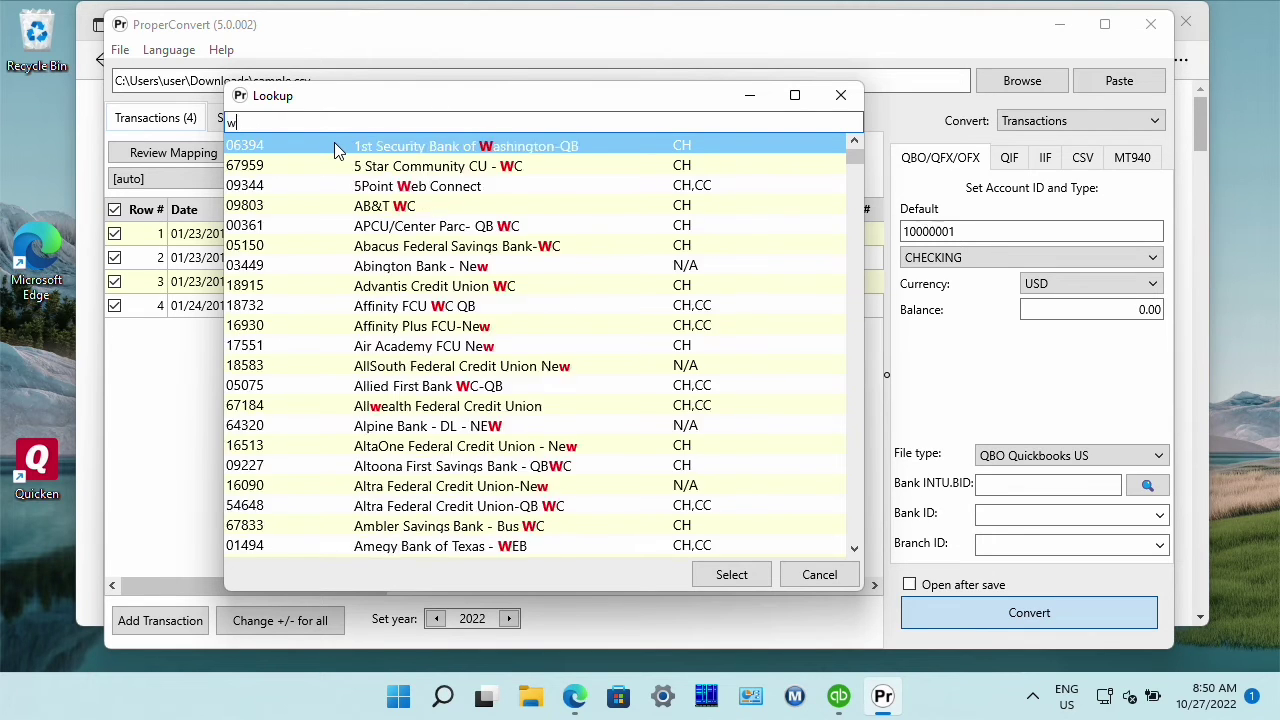
pyautogui.write('ells')
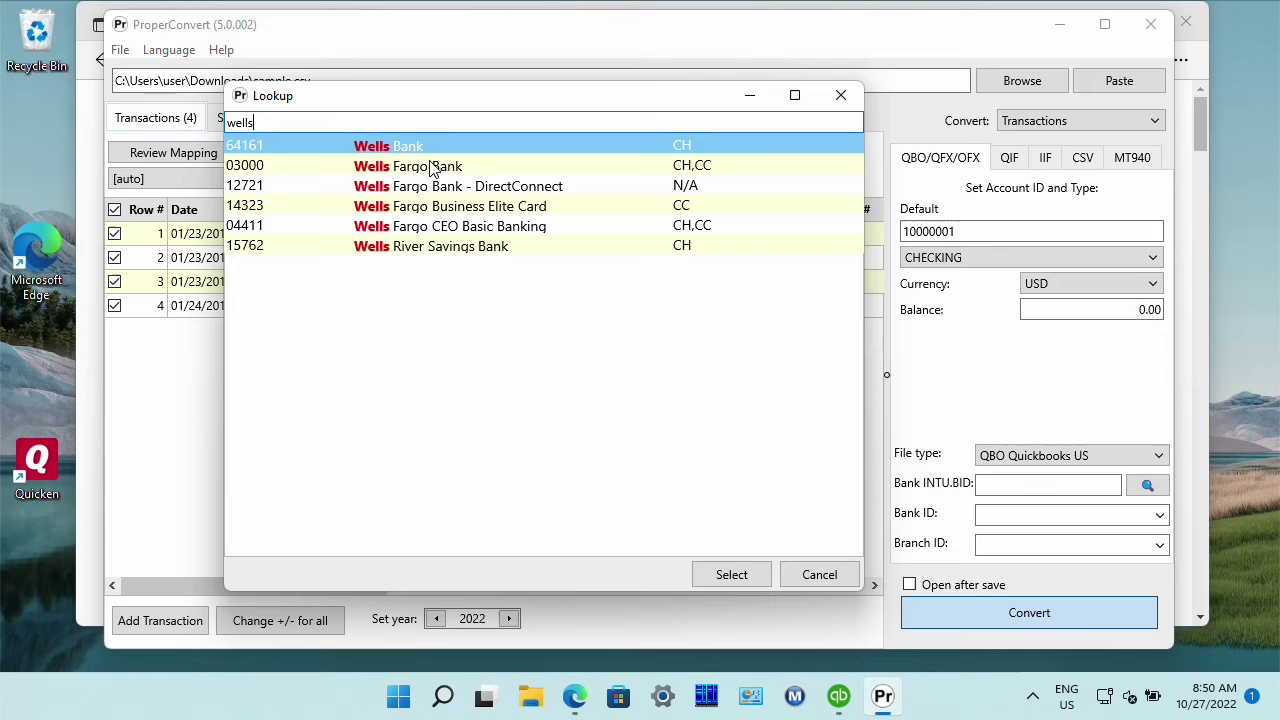
pyautogui.click(412, 168)
pyautogui.click(733, 578)
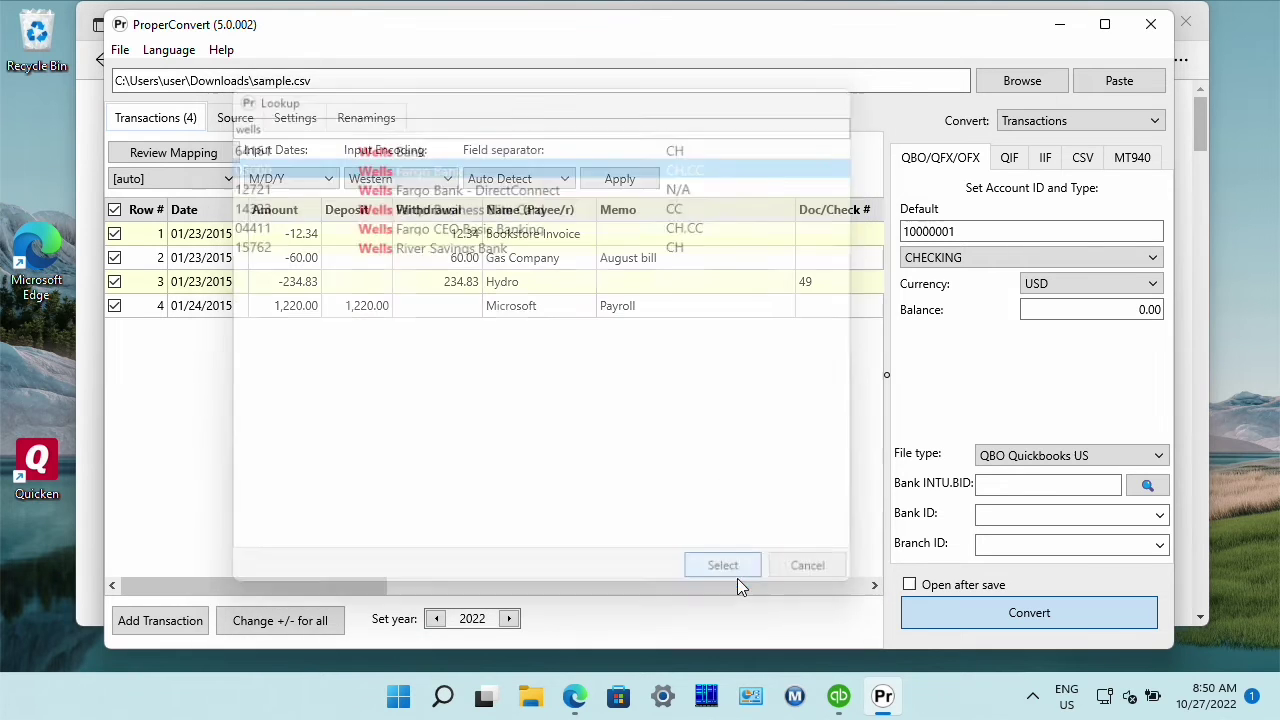
pyautogui.press('Return')
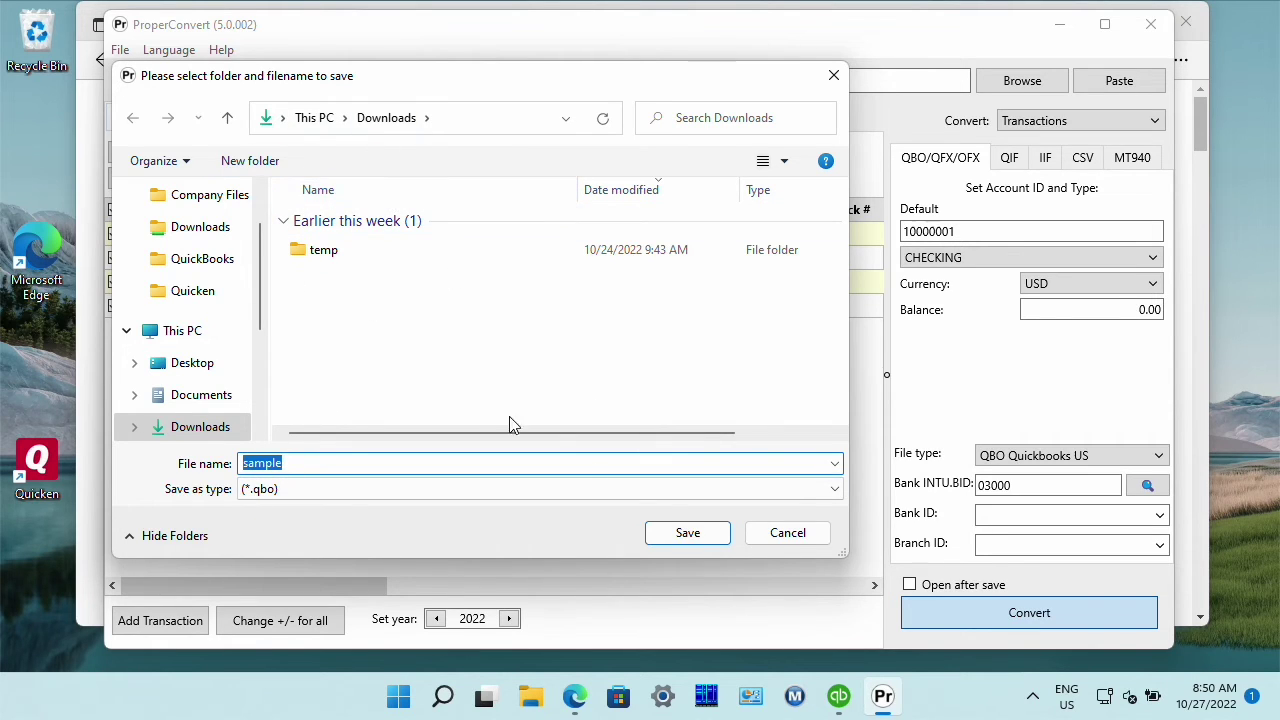
# Confirm the QBO save as 'sample' in the Downloads folder
pyautogui.click(687, 534)
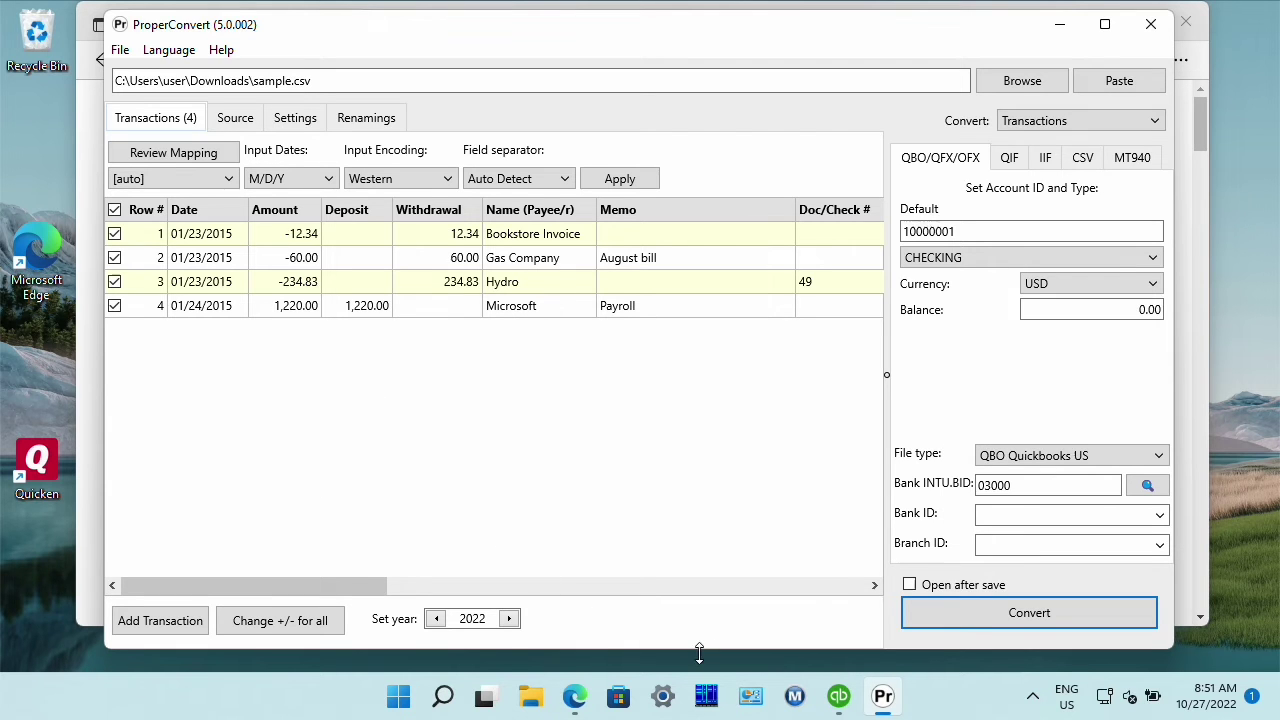
# In QuickBooks, import the 'sample' QBO through File > Utilities > Import > Web Connect Files
pyautogui.click(838, 696)
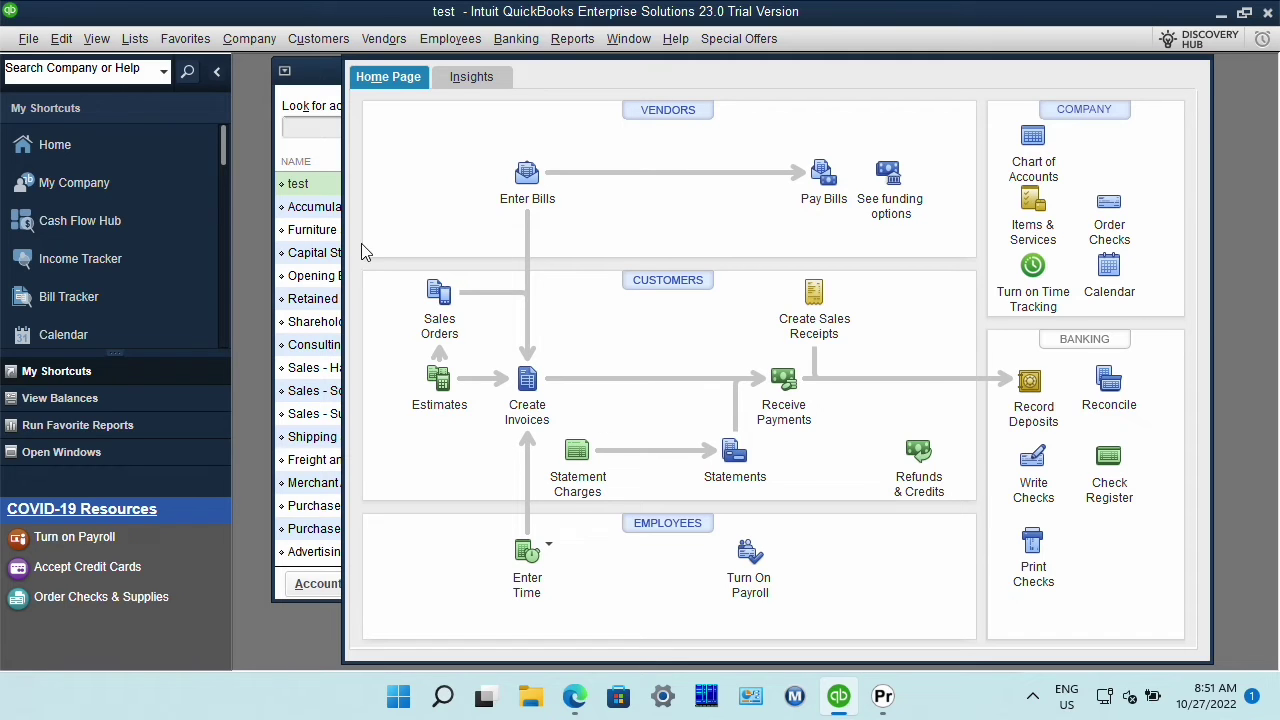
pyautogui.click(28, 38)
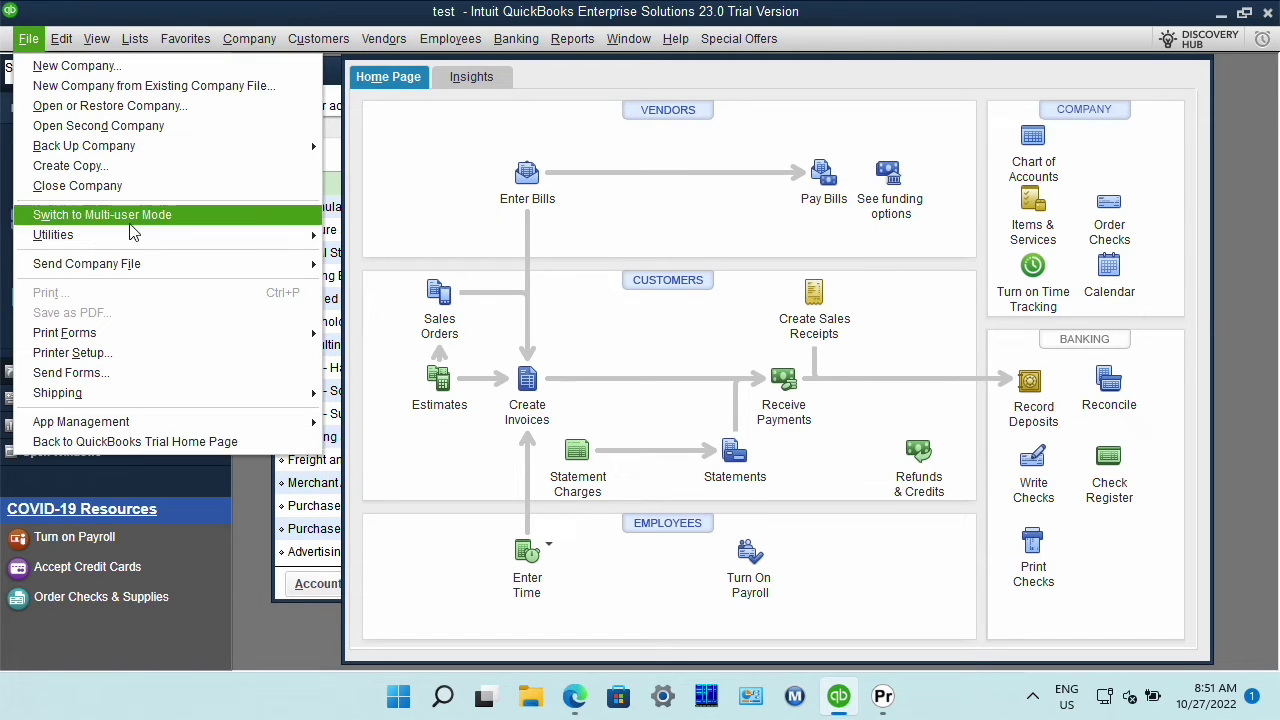
pyautogui.moveTo(53, 234)
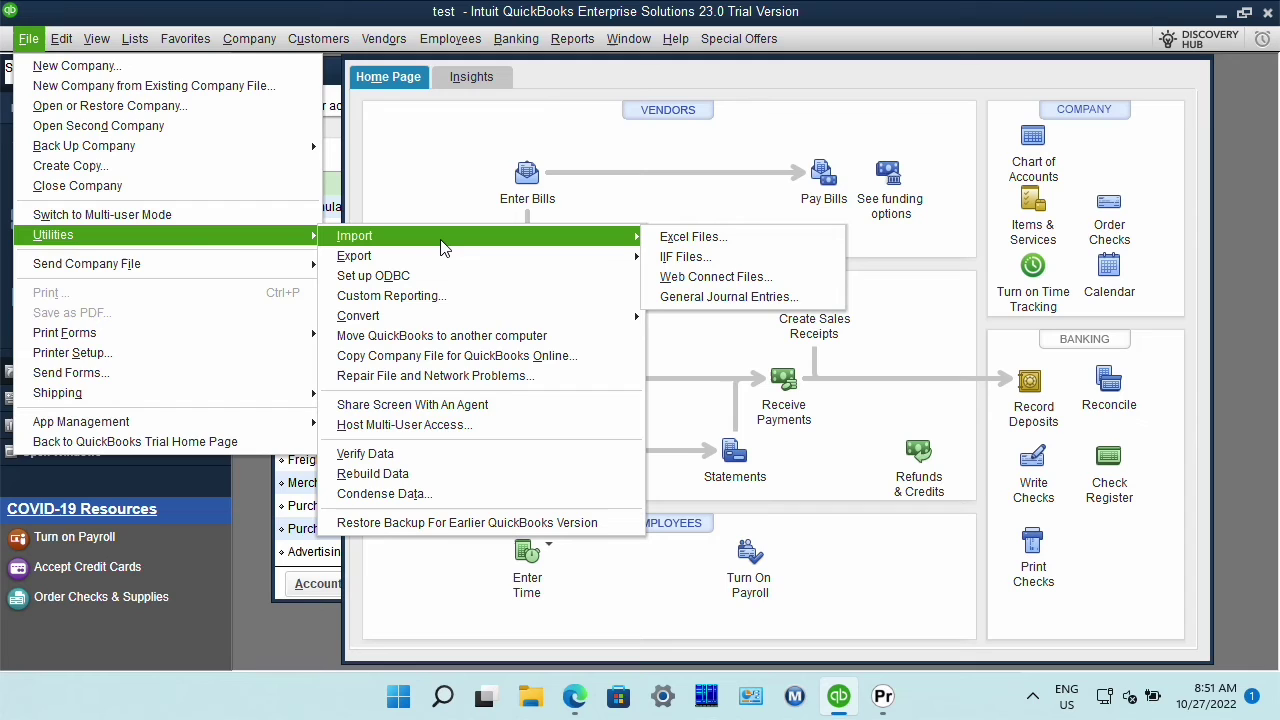
pyautogui.moveTo(354, 235)
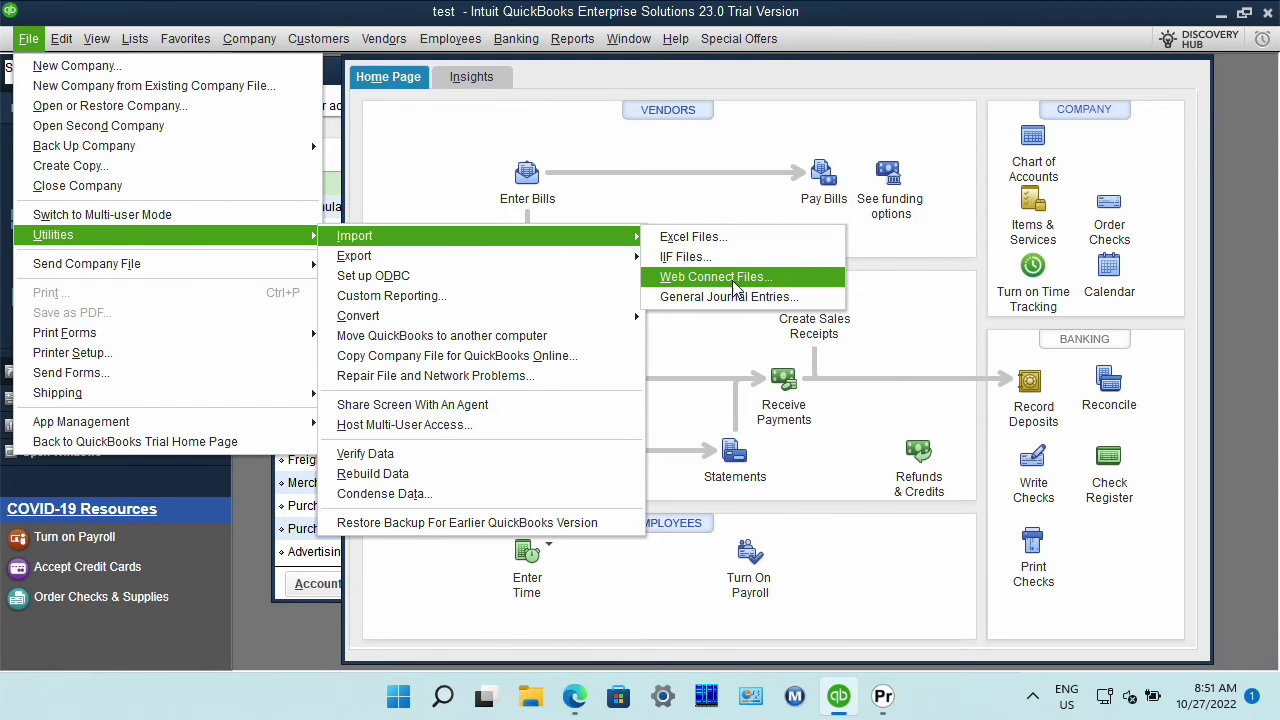
pyautogui.click(733, 280)
pyautogui.click(60, 170)
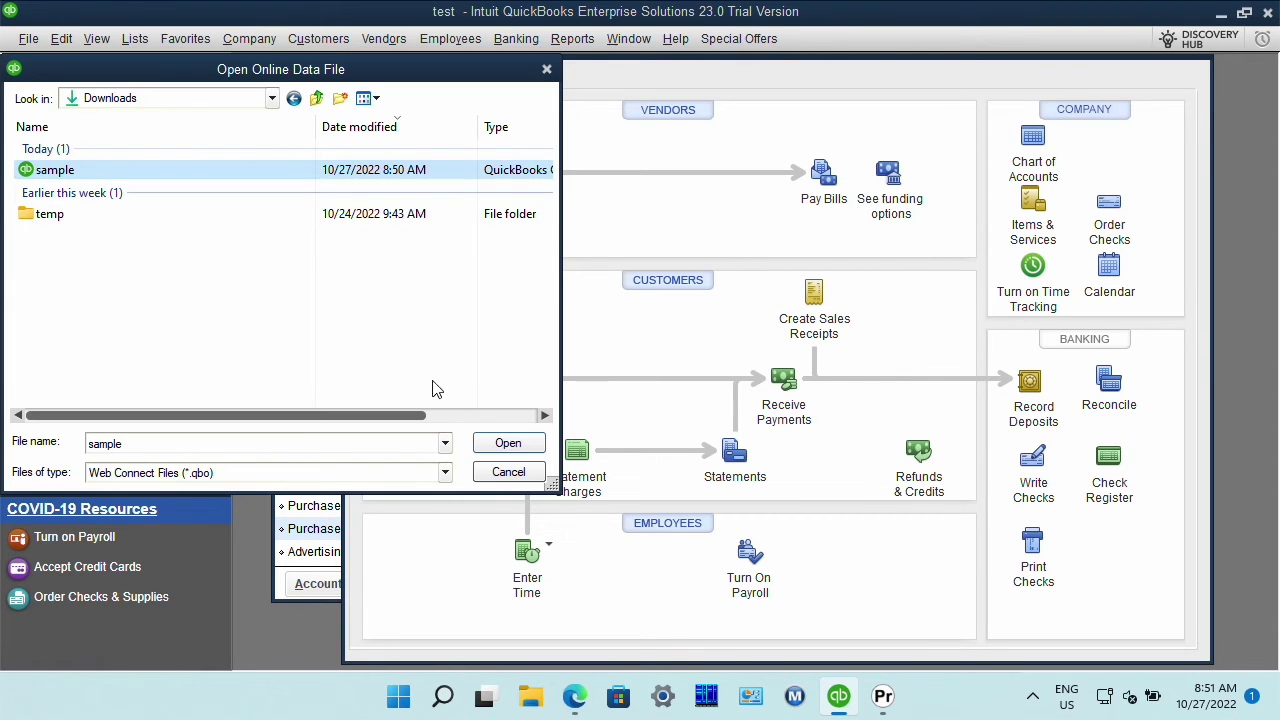
pyautogui.click(508, 444)
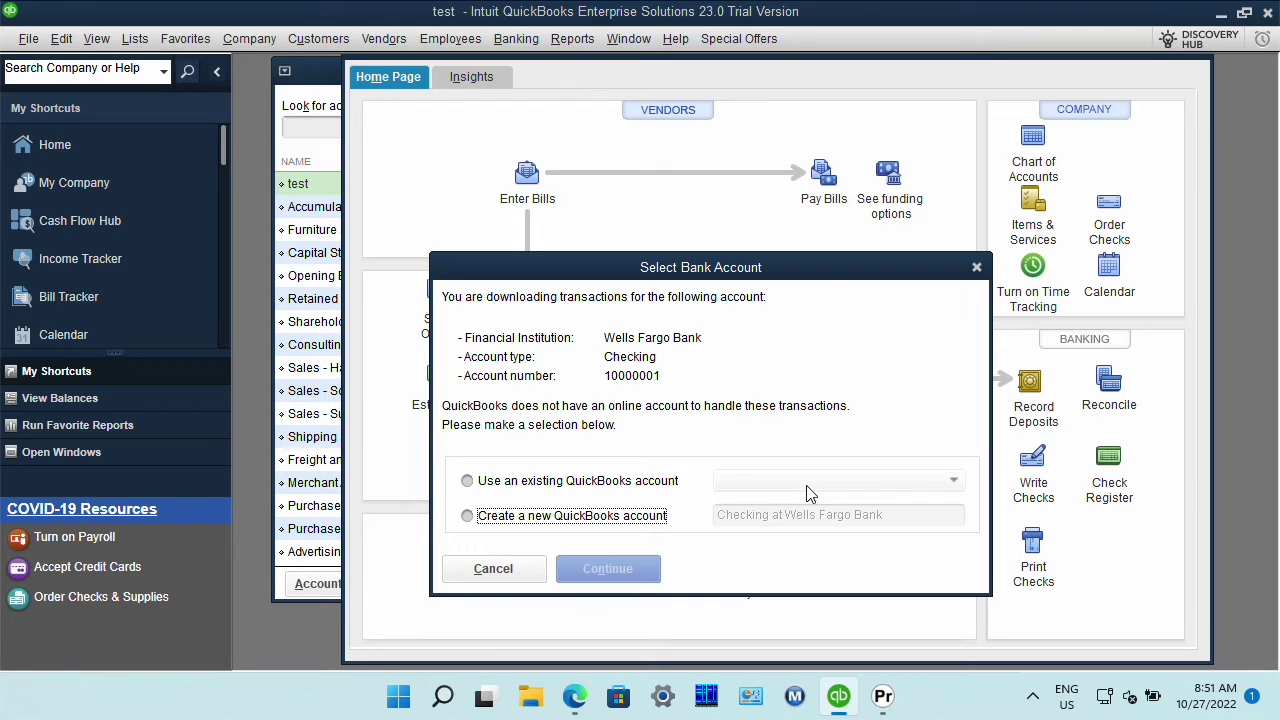
# Assign the Wells Fargo transactions to the existing 'test' account and continue
pyautogui.click(590, 481)
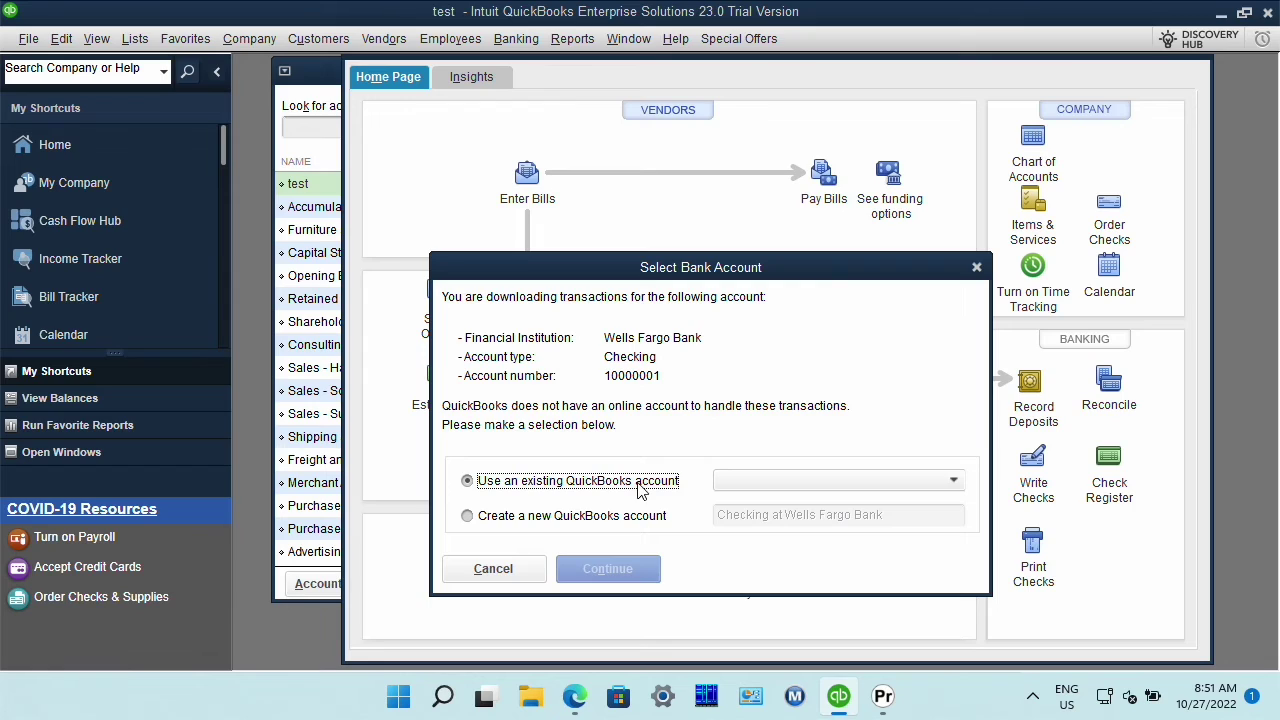
pyautogui.click(790, 489)
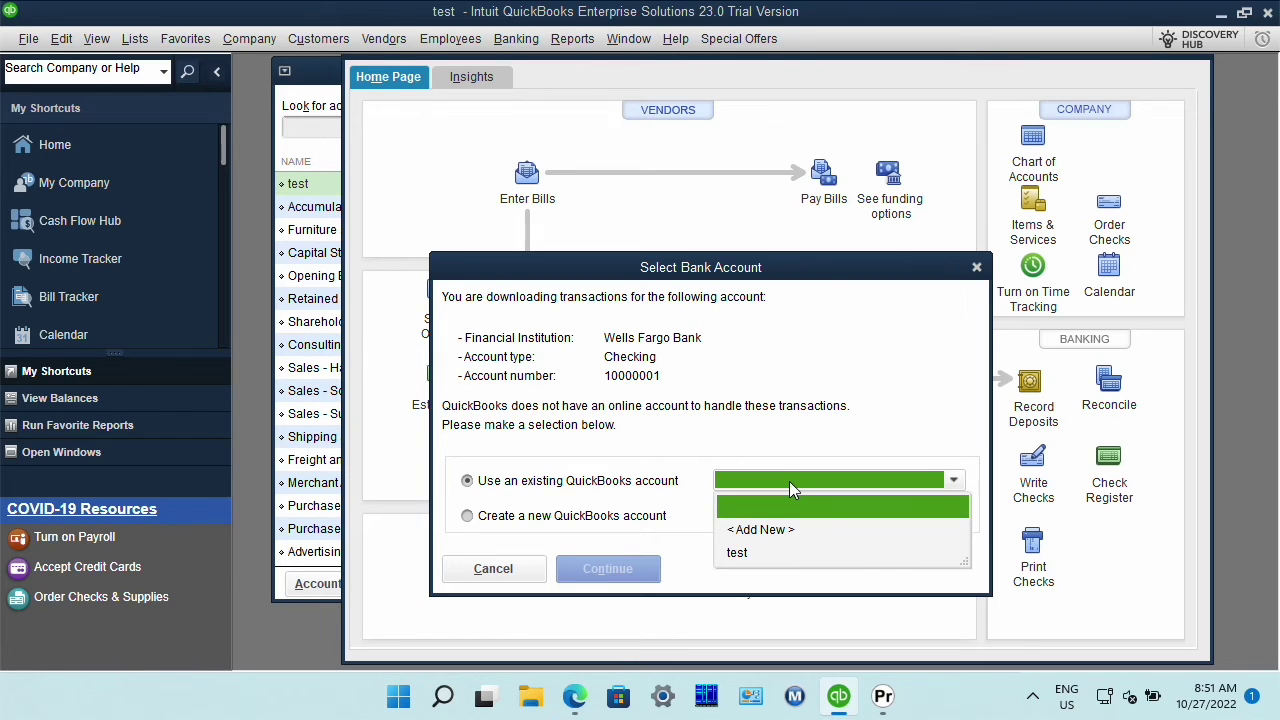
pyautogui.click(742, 553)
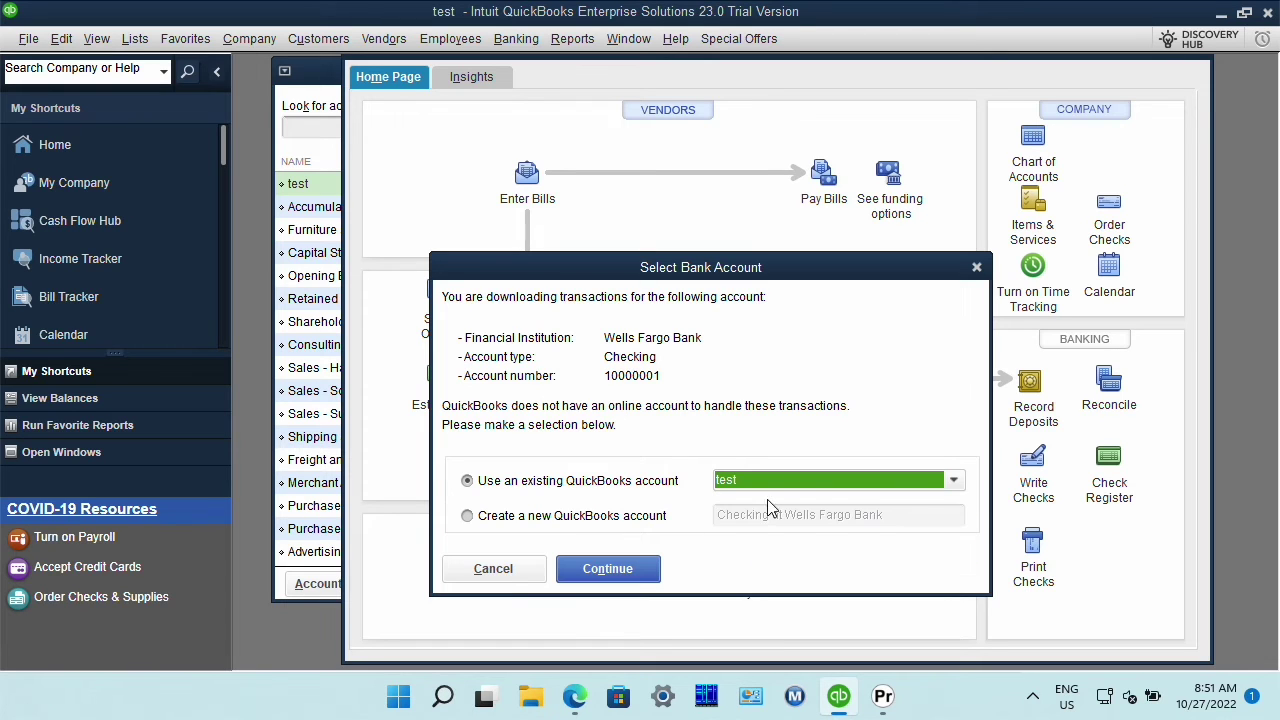
pyautogui.click(618, 570)
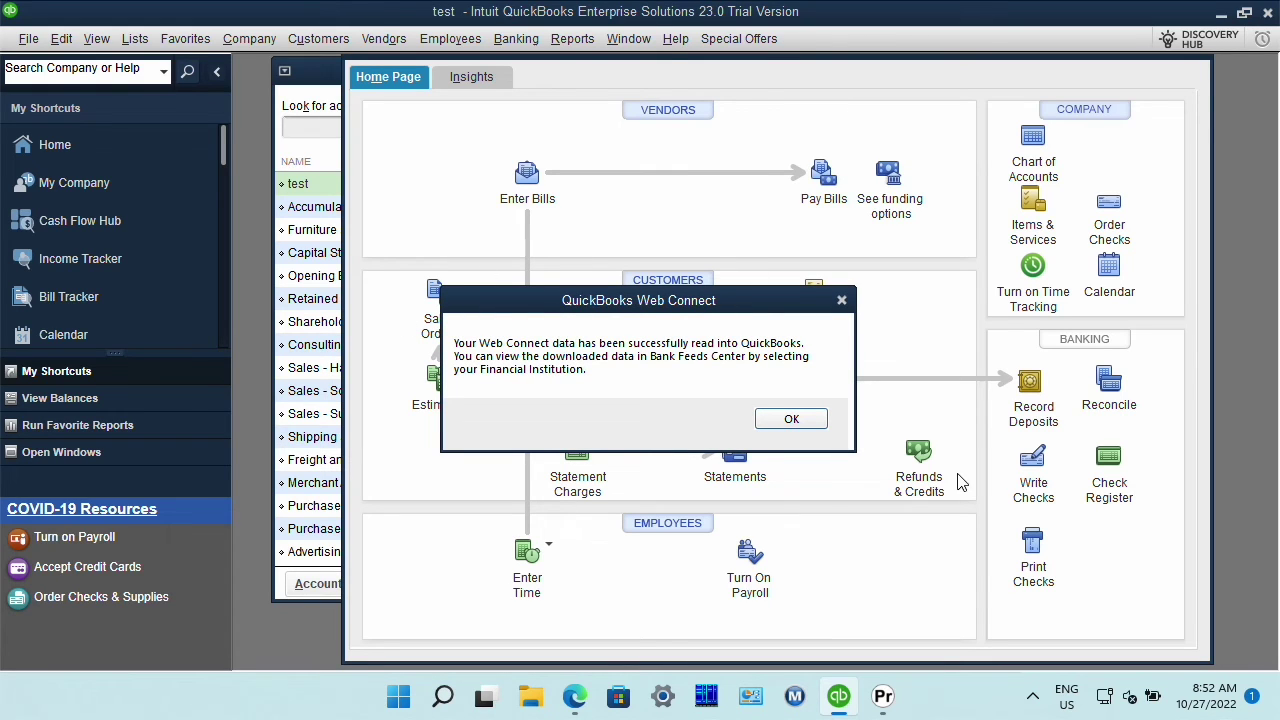
# Acknowledge the Web Connect message and skip the Bank Feeds notice with 'Don't show me again' ticked
pyautogui.click(787, 419)
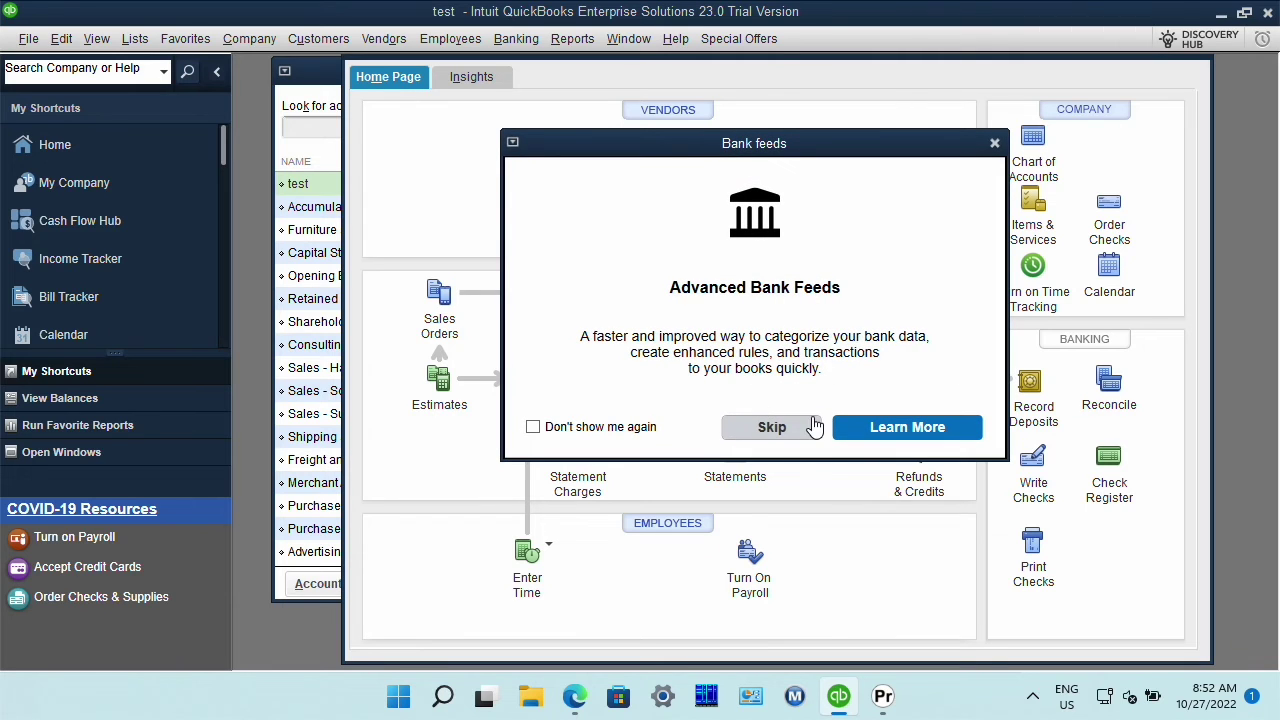
pyautogui.click(648, 428)
pyautogui.click(786, 433)
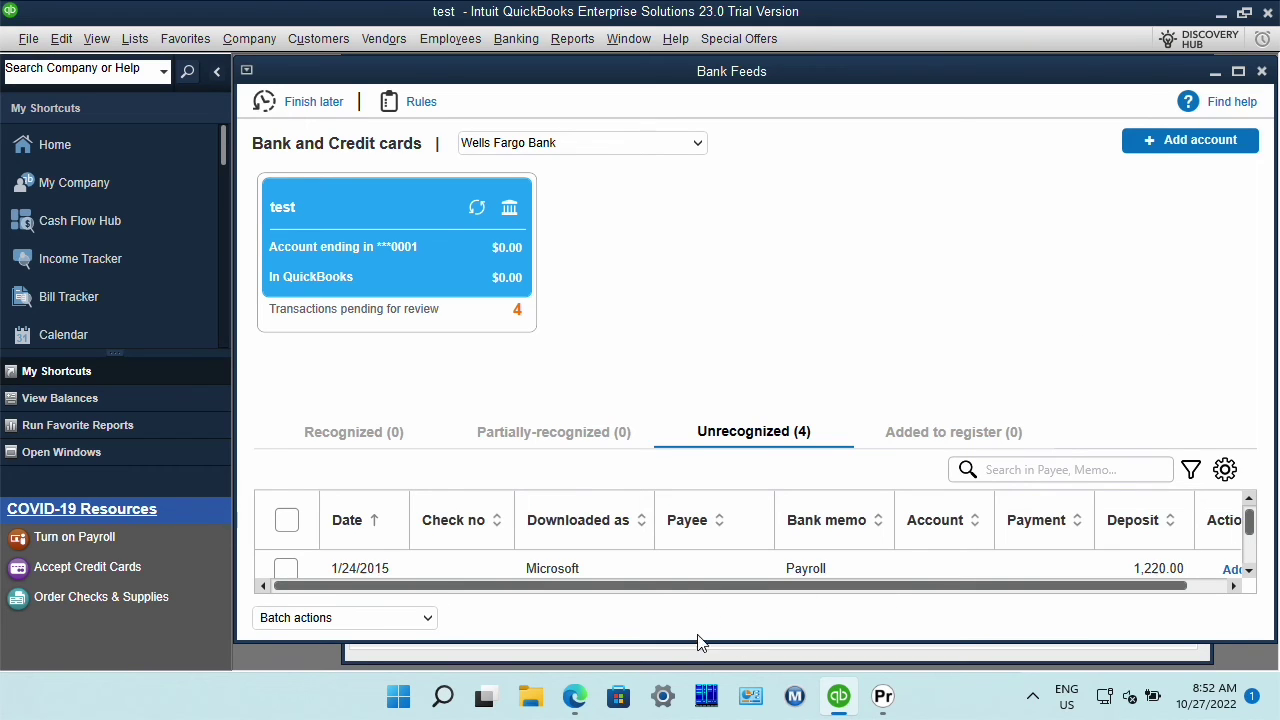
# Maximize the Bank Feeds window and open Batch actions for the ticked Hydro and Gas payments
pyautogui.scroll(-2, 703, 562)
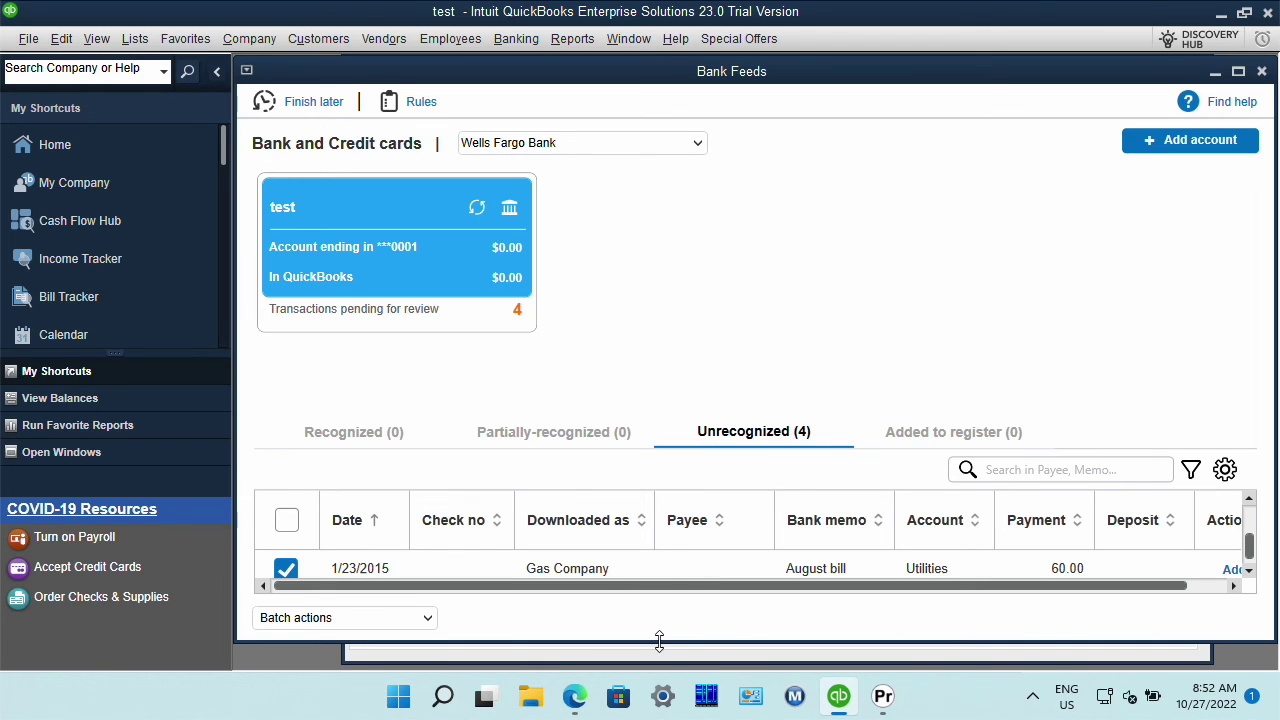
pyautogui.moveTo(659, 641); pyautogui.dragTo(660, 706)
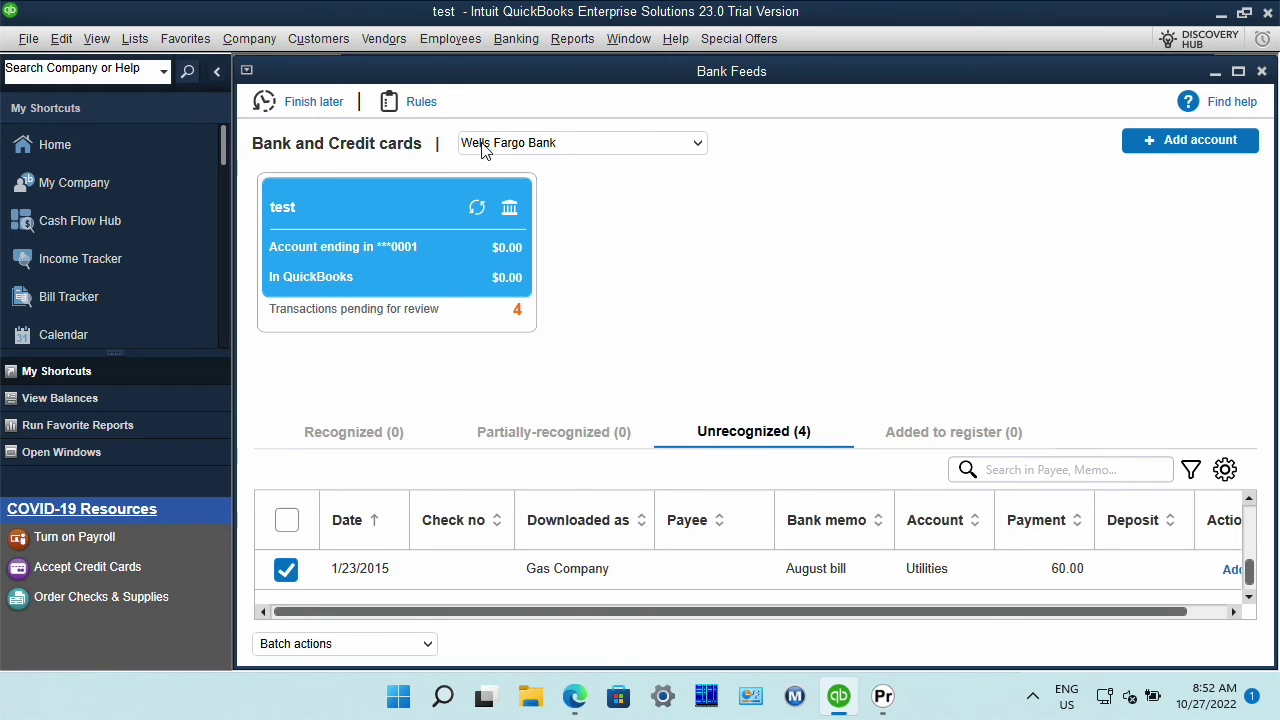
pyautogui.click(1238, 72)
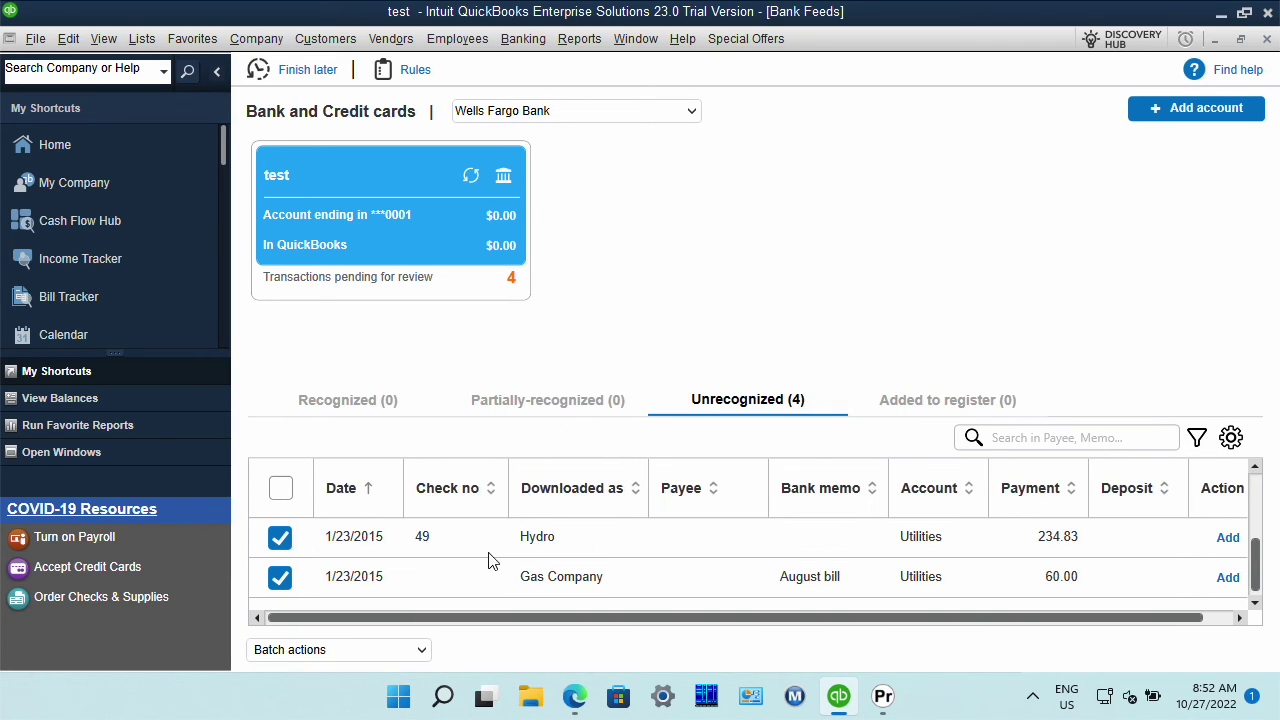
pyautogui.moveTo(1252, 562)
pyautogui.mouseDown()
pyautogui.moveTo(1255, 505)
pyautogui.moveTo(1256, 565)
pyautogui.mouseUp()
pyautogui.scroll(-1, 1256, 565)
pyautogui.click(378, 652)
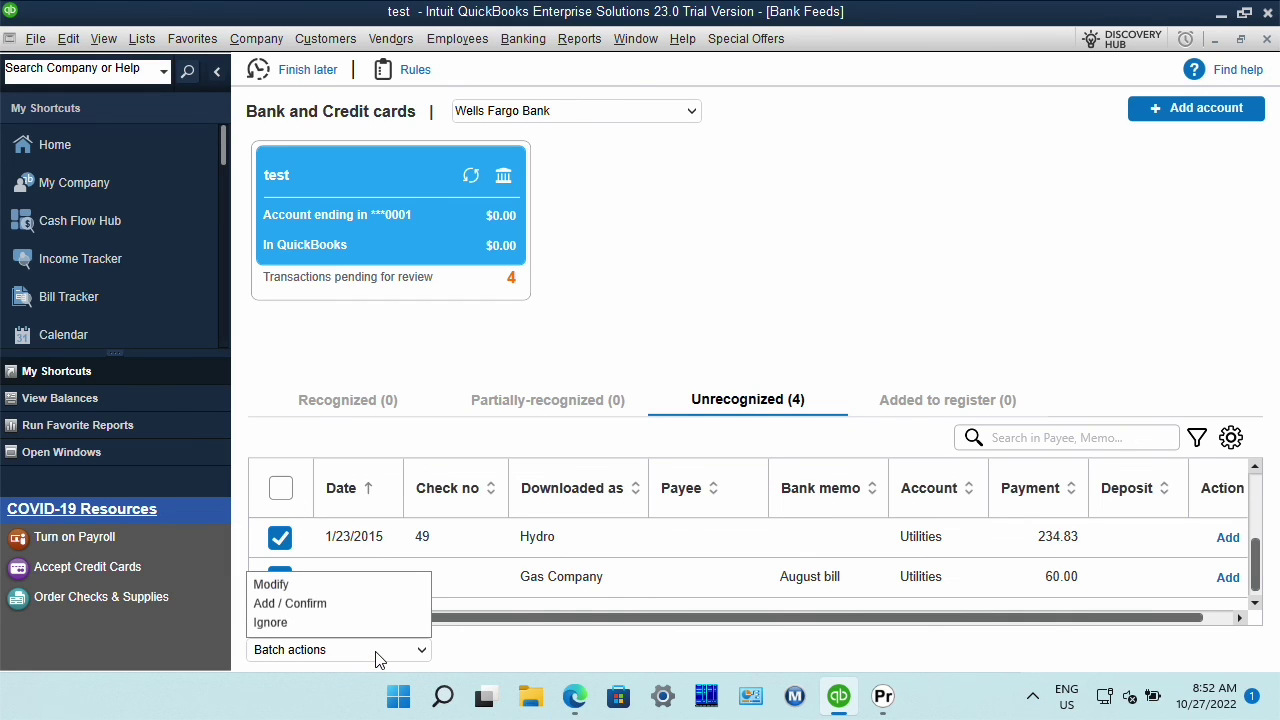